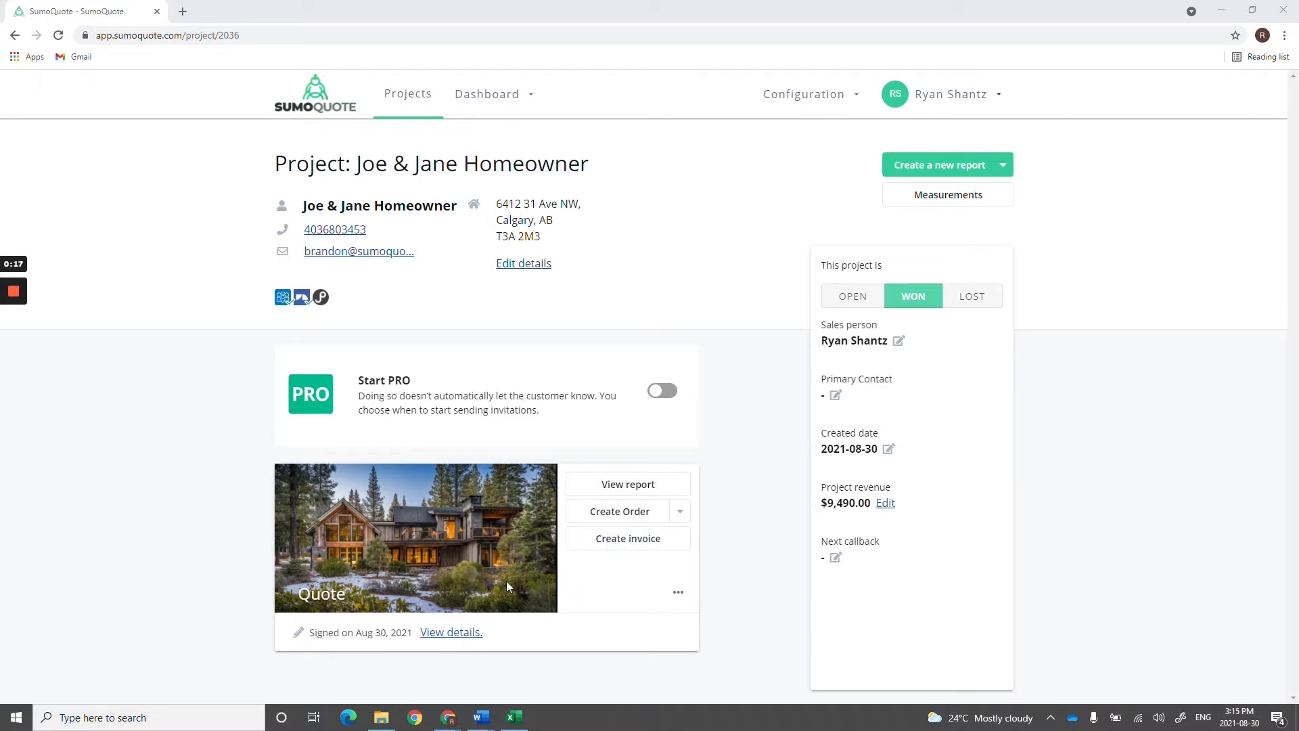
Create an order from the signed quote using the default layout and title it "Original Work Order".
{"action": "left_click", "coordinate": [679, 516]}
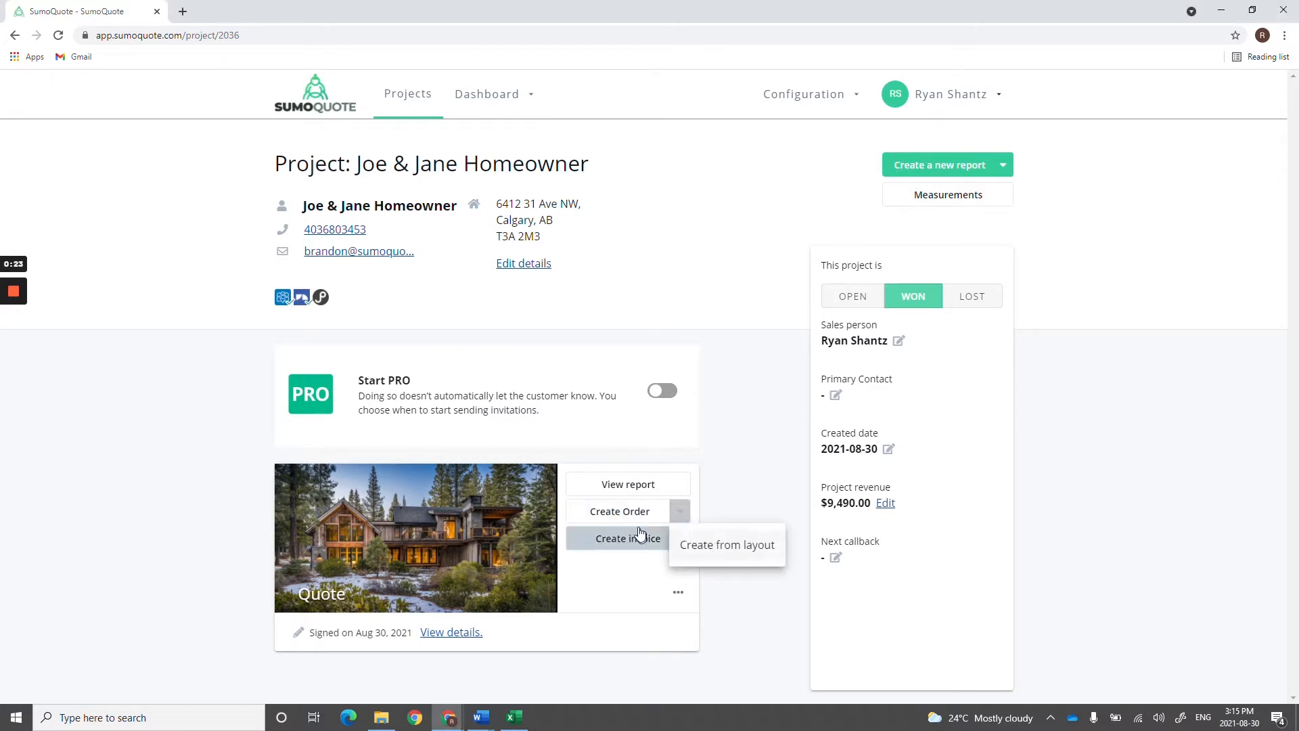
{"action": "left_click", "coordinate": [613, 513]}
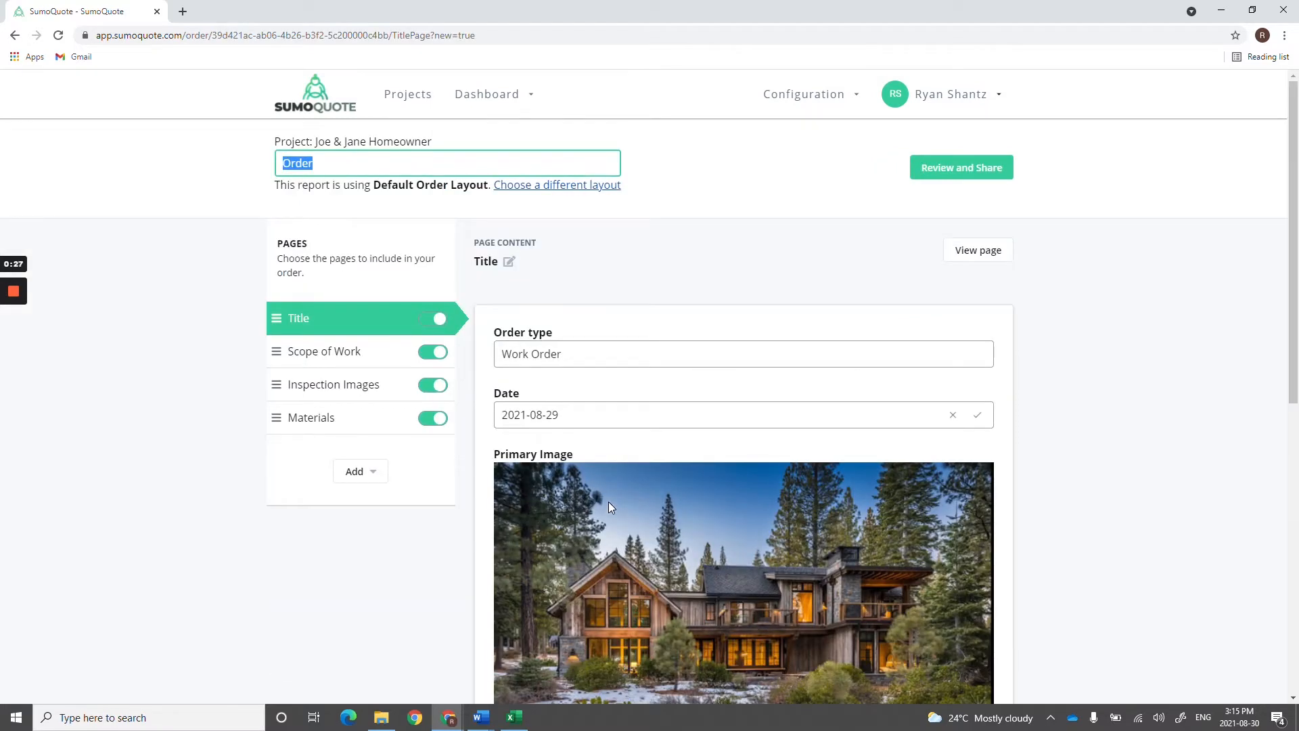
{"action": "type", "text": "Original Work Order"}
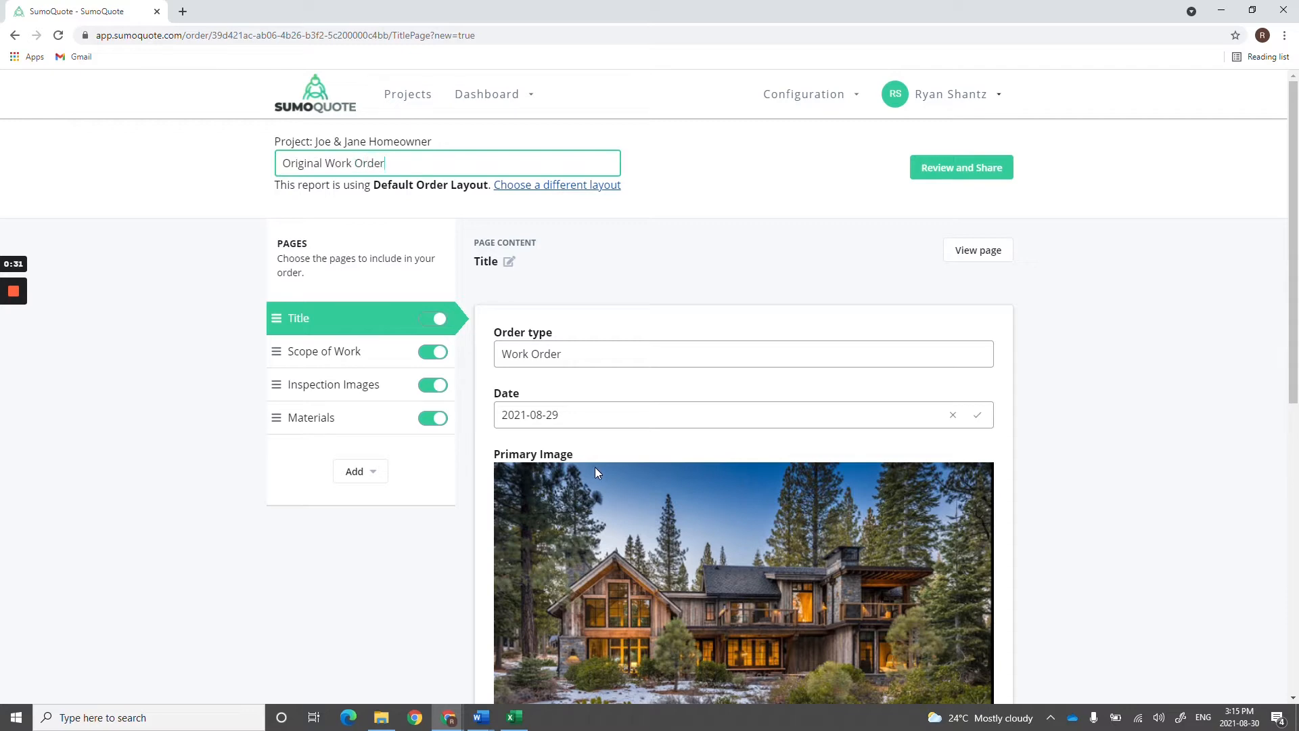
{"action": "left_click", "coordinate": [383, 223]}
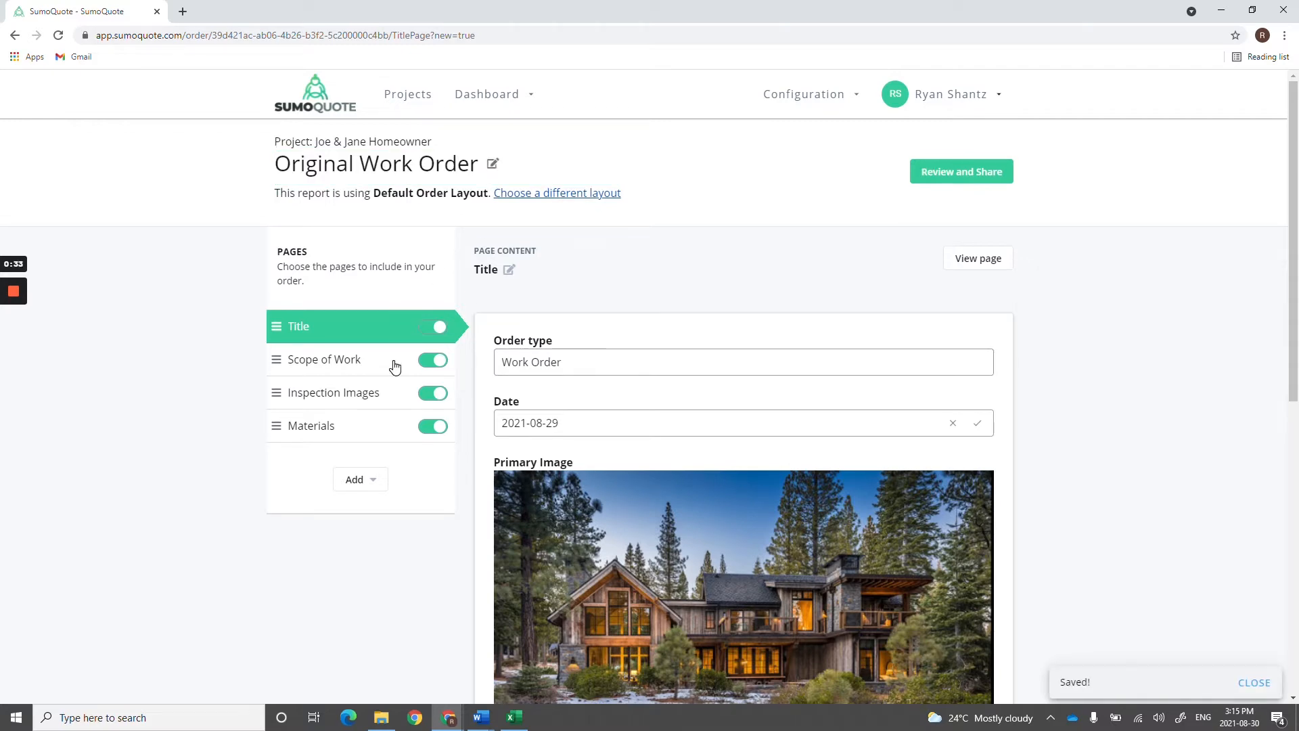
Review the order's Title page details and the Scope of Work page text.
{"action": "scroll", "coordinate": [664, 411], "scroll_direction": "down", "scroll_amount": 3}
{"action": "scroll", "coordinate": [664, 409], "scroll_direction": "down", "scroll_amount": 4}
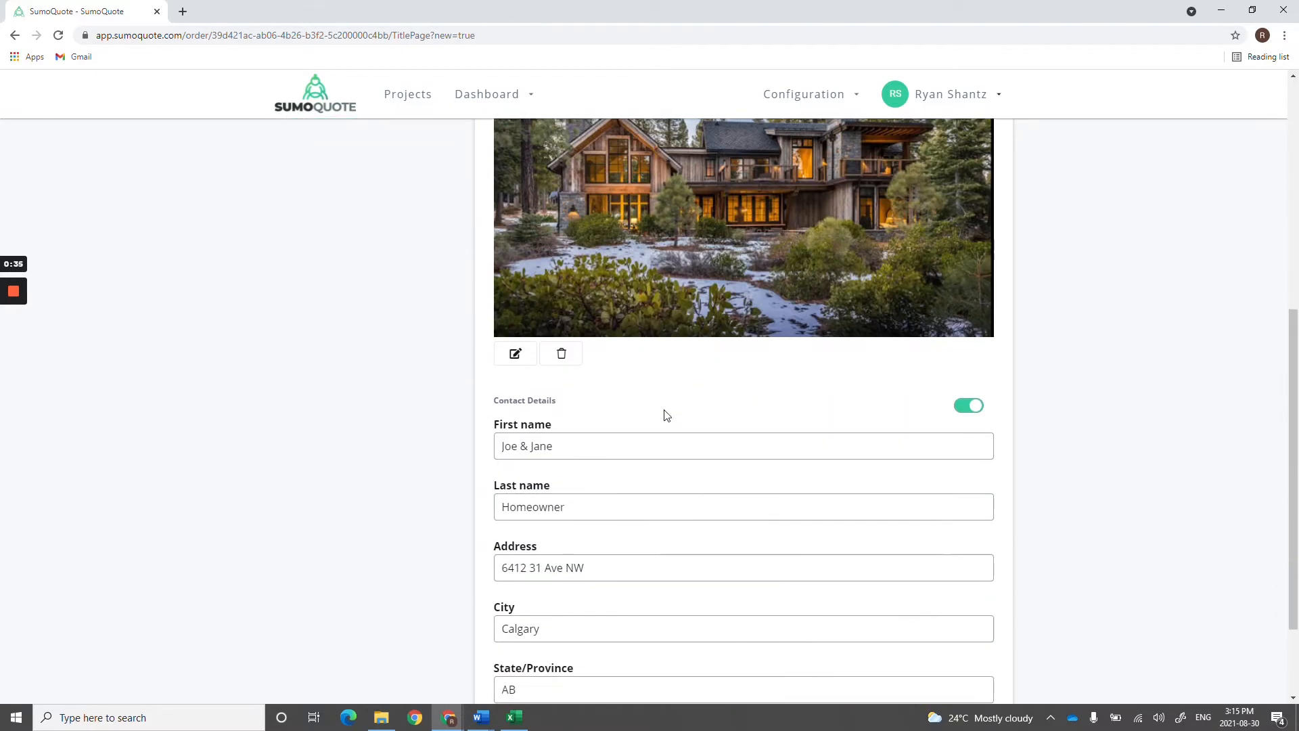
{"action": "scroll", "coordinate": [664, 409], "scroll_direction": "up", "scroll_amount": 2}
{"action": "scroll", "coordinate": [664, 409], "scroll_direction": "up", "scroll_amount": 3}
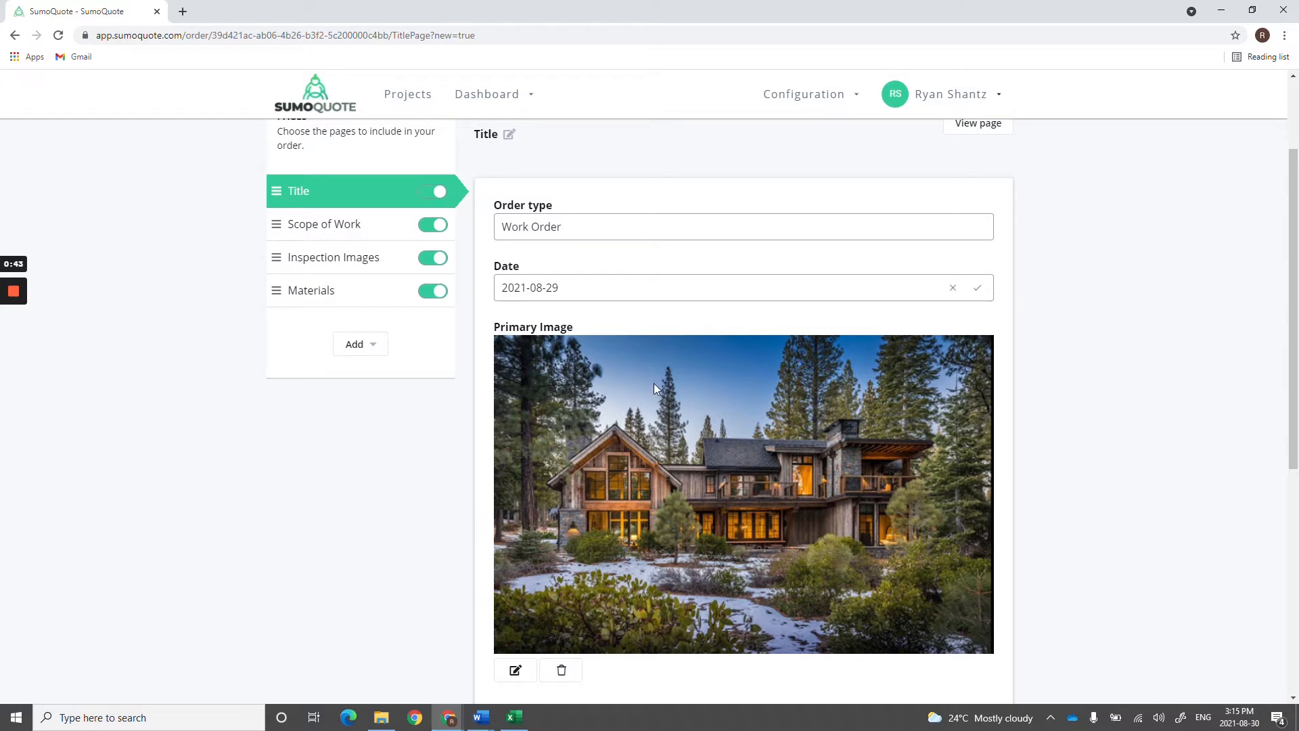
{"action": "left_click", "coordinate": [332, 232]}
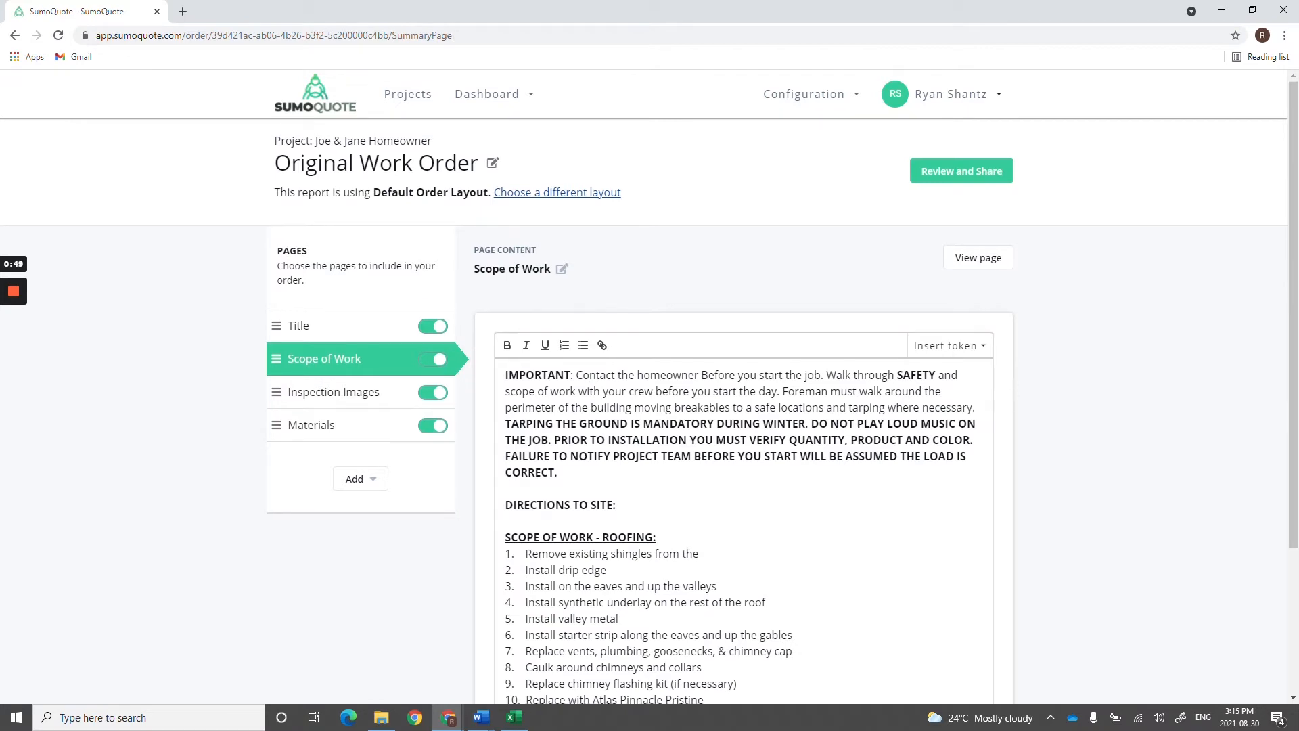
{"action": "scroll", "coordinate": [650, 393], "scroll_direction": "down", "scroll_amount": 2}
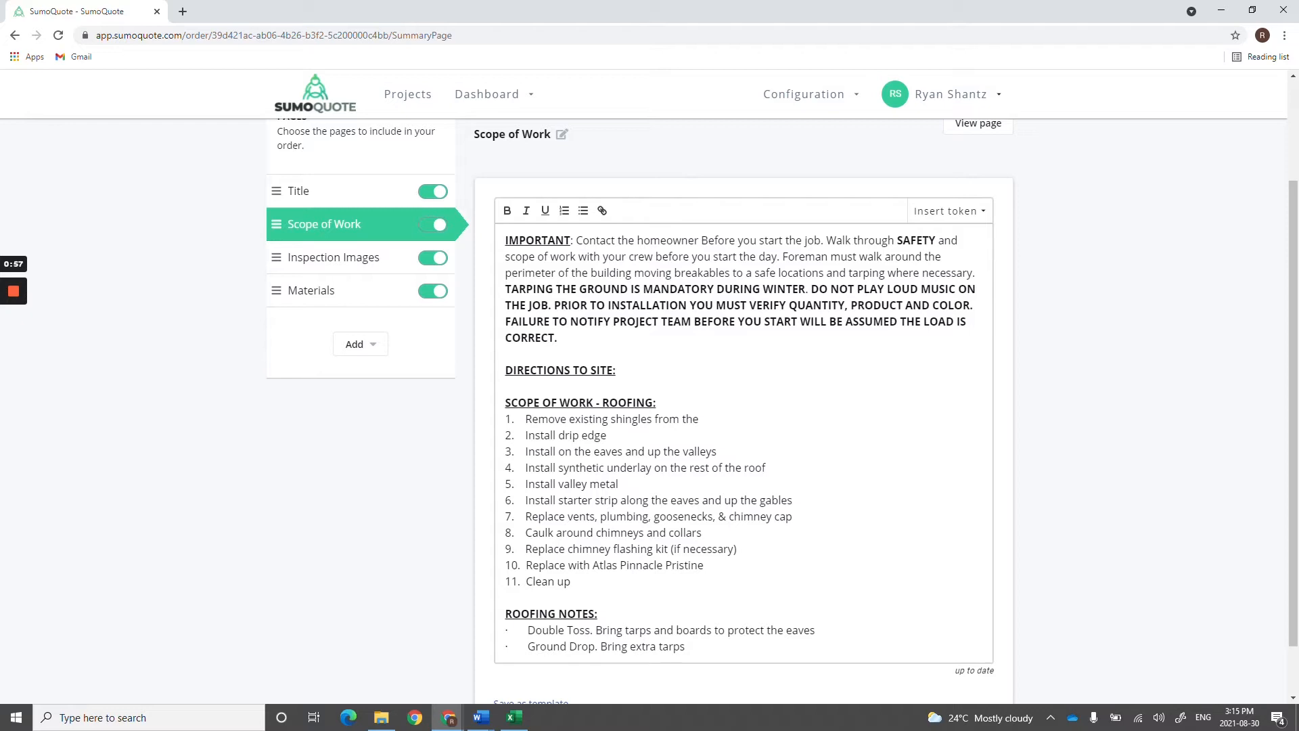
Add a blank item to the Inspection Images page and delete it.
{"action": "left_click", "coordinate": [361, 262]}
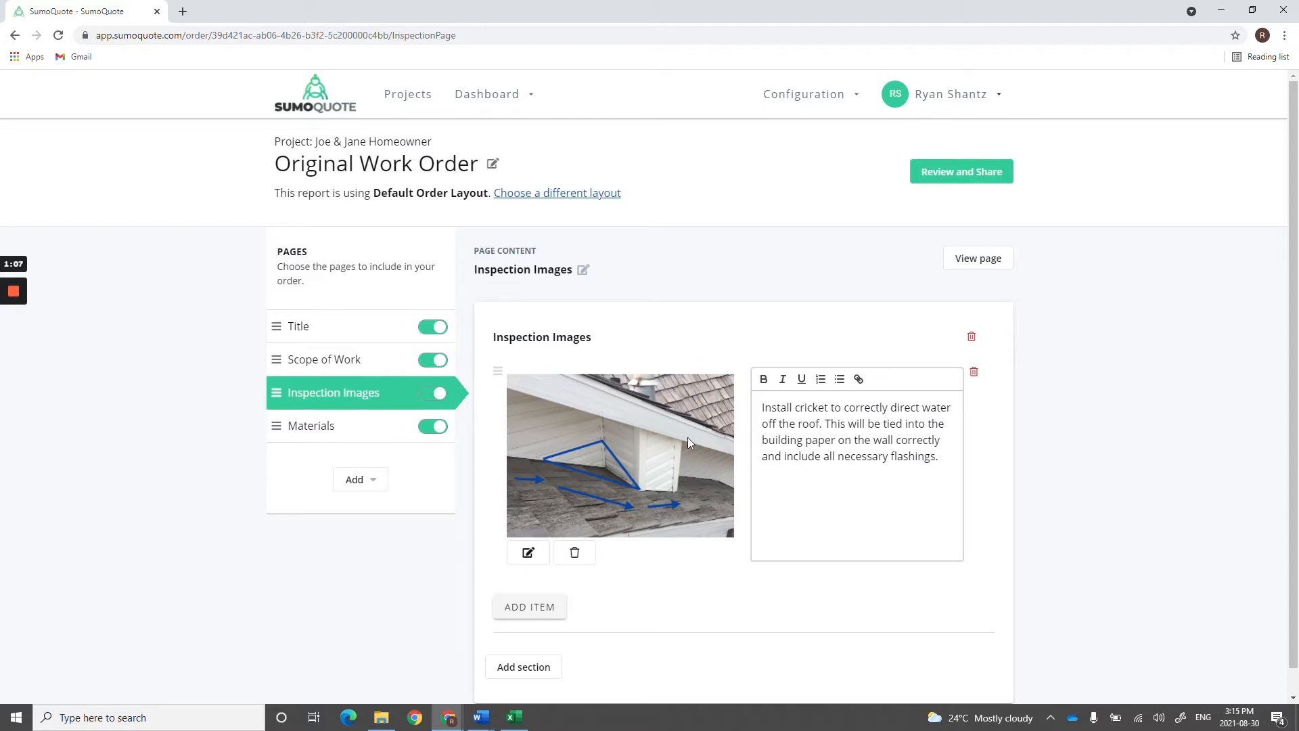
{"action": "left_click", "coordinate": [548, 608]}
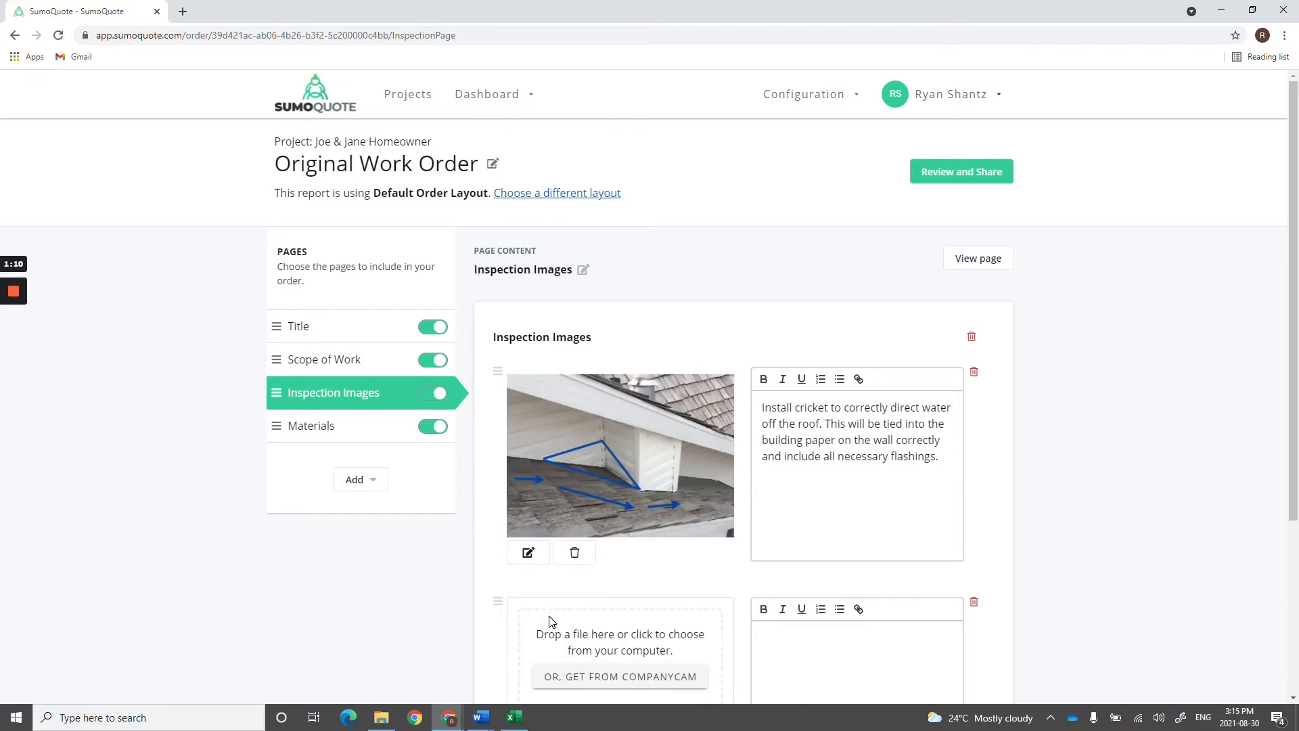
{"action": "left_click", "coordinate": [973, 602]}
{"action": "left_click", "coordinate": [756, 413]}
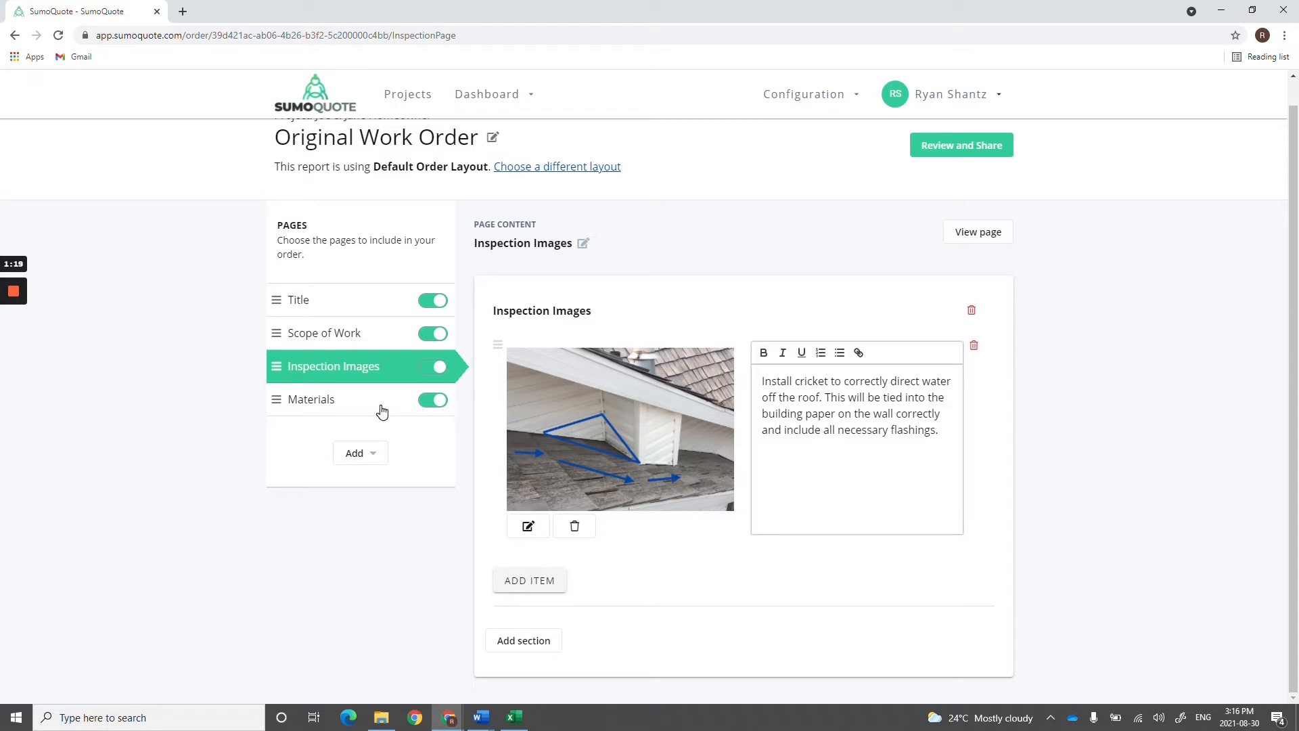
On the Materials page, set the start date to 2021-09-03 and the delivery date to 2021-09-02.
{"action": "left_click", "coordinate": [353, 401]}
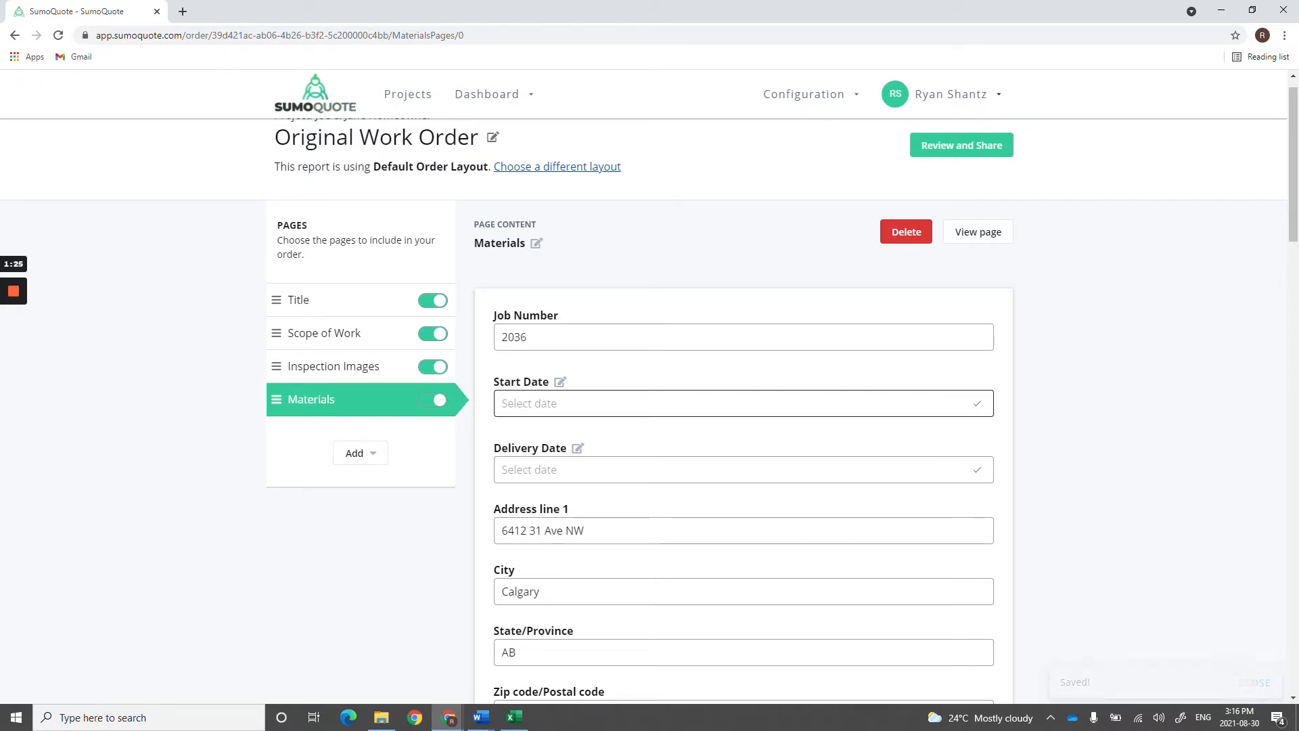
{"action": "left_click", "coordinate": [545, 406]}
{"action": "left_click", "coordinate": [668, 409]}
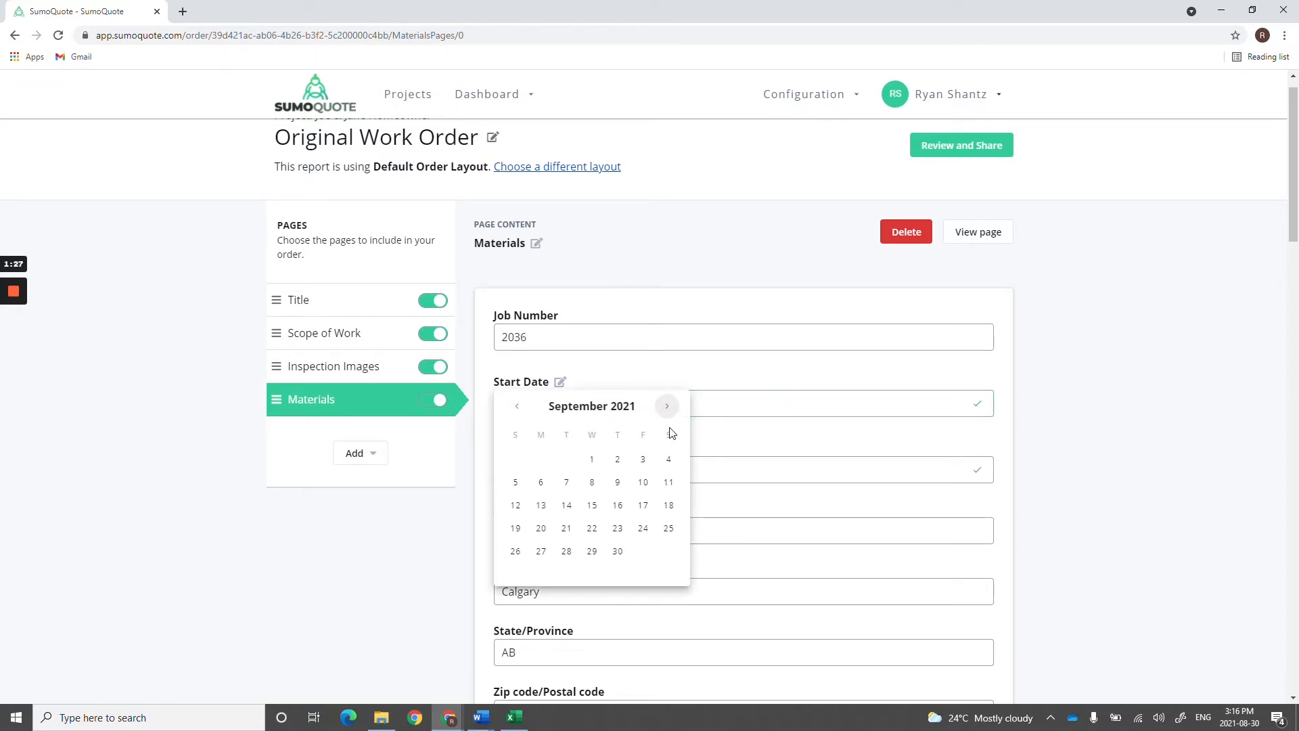
{"action": "left_click", "coordinate": [643, 459]}
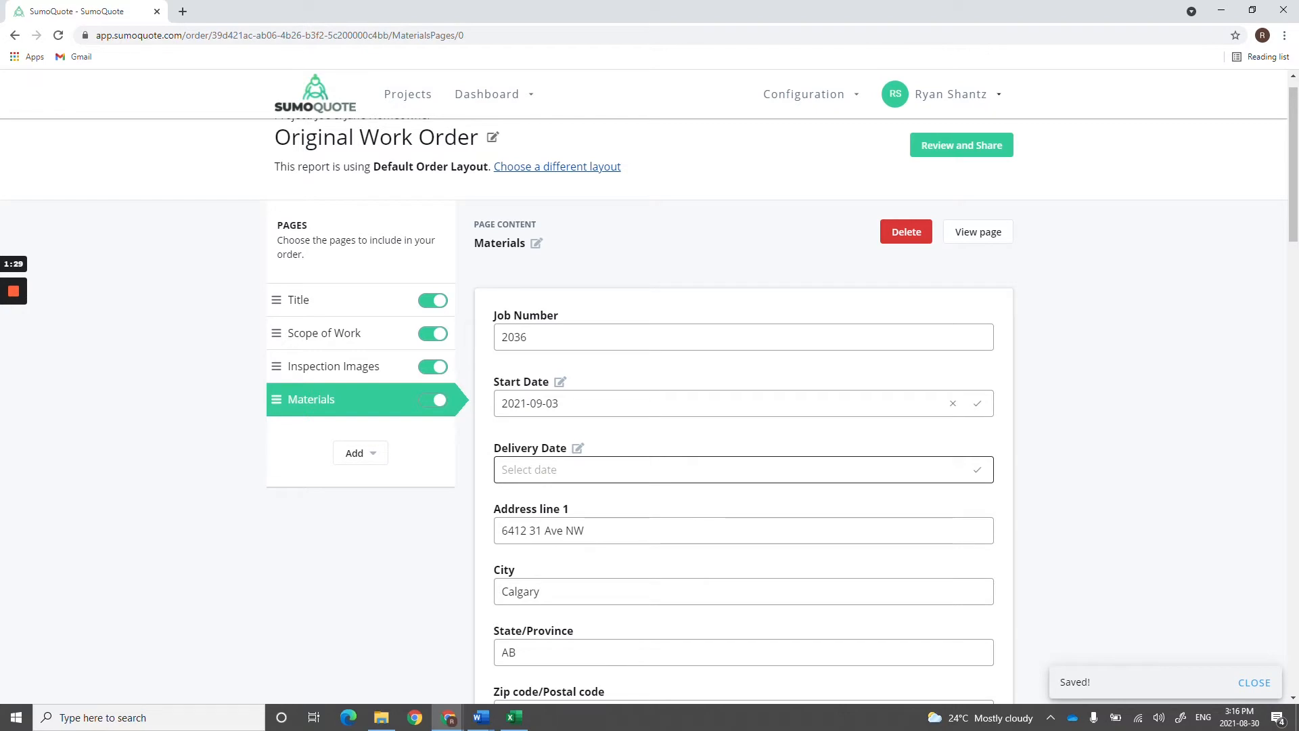
{"action": "left_click", "coordinate": [569, 470]}
{"action": "left_click", "coordinate": [665, 473]}
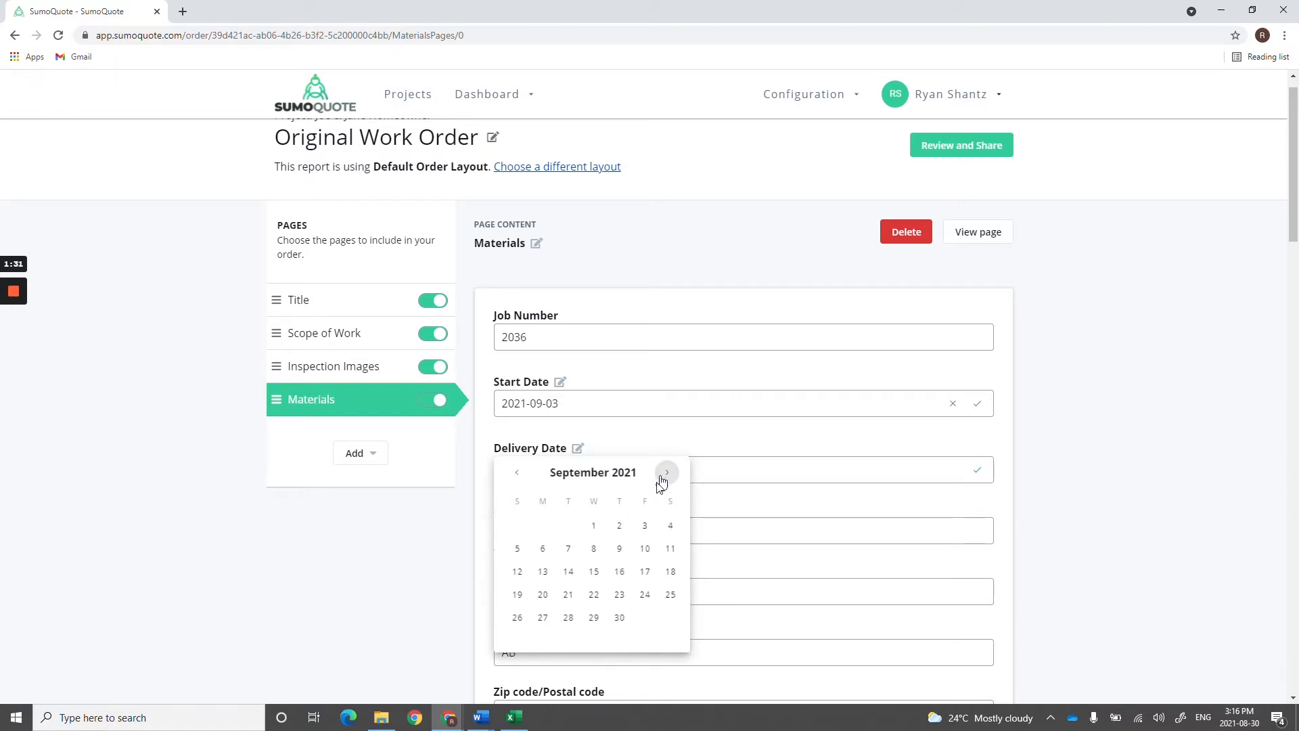
{"action": "left_click", "coordinate": [619, 525]}
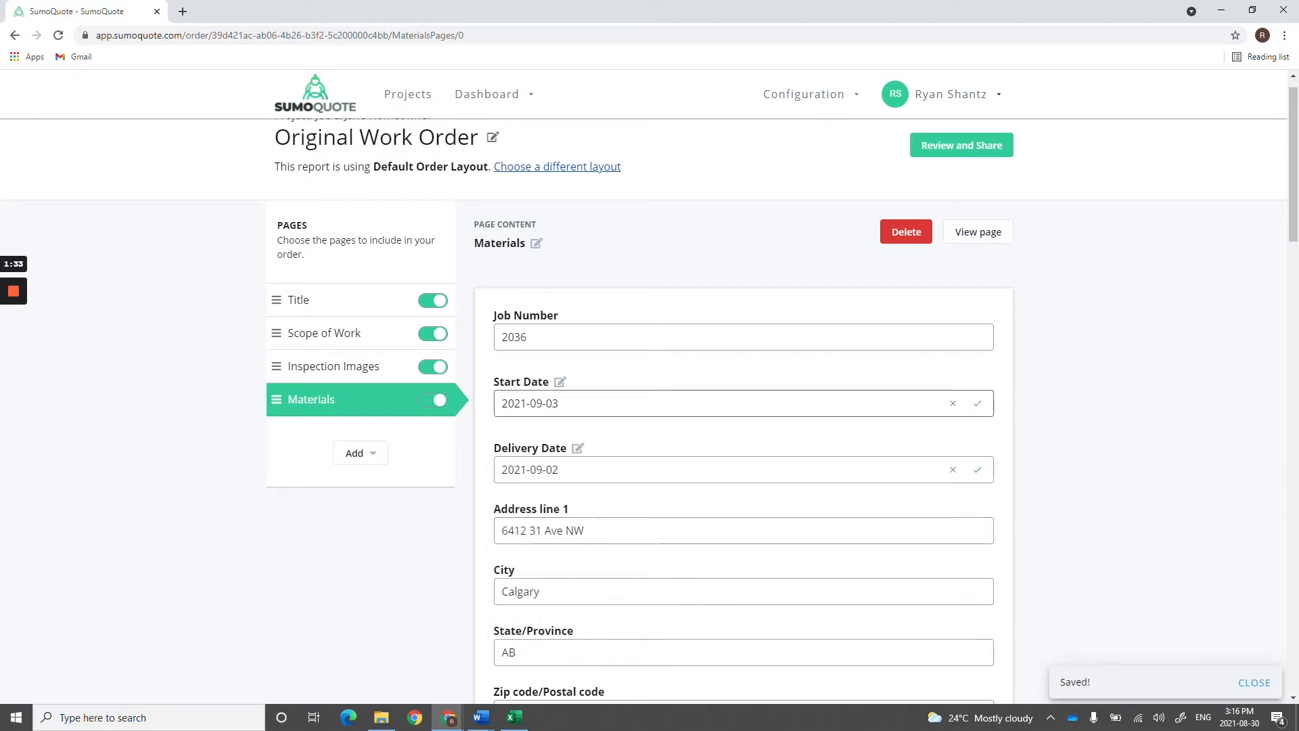
Set the color of Atlas Pinnacle Pristine and Ridge cap to Black in the House (Roofing) section.
{"action": "scroll", "coordinate": [618, 490], "scroll_direction": "down", "scroll_amount": 6}
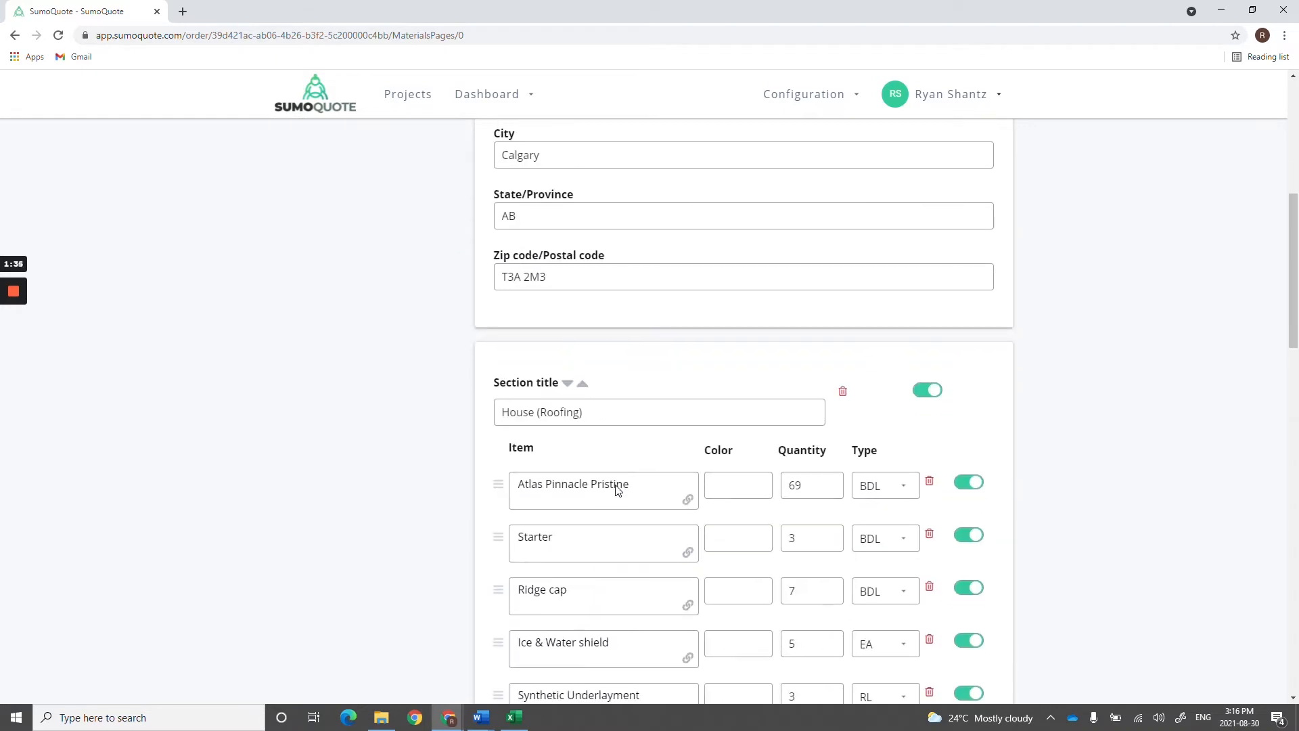
{"action": "scroll", "coordinate": [618, 490], "scroll_direction": "down", "scroll_amount": 2}
{"action": "left_click", "coordinate": [741, 314]}
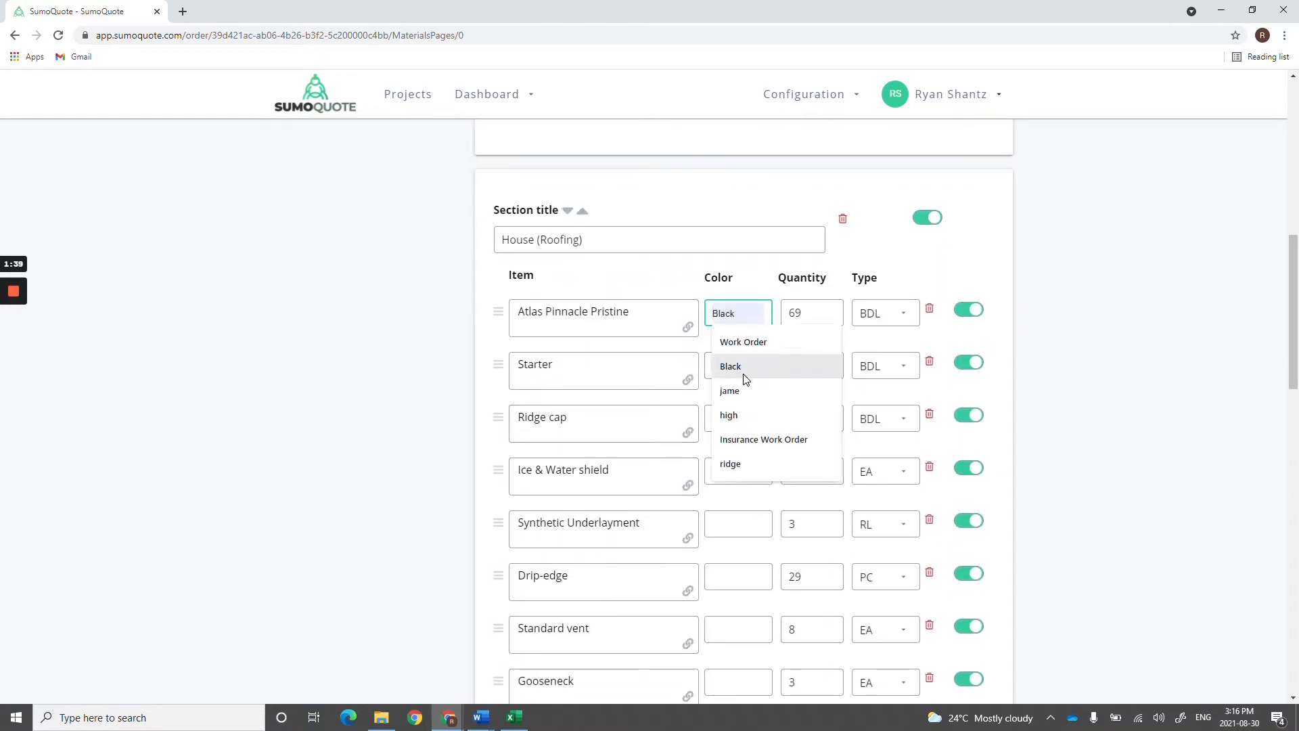
{"action": "left_click", "coordinate": [731, 366]}
{"action": "left_click", "coordinate": [744, 417]}
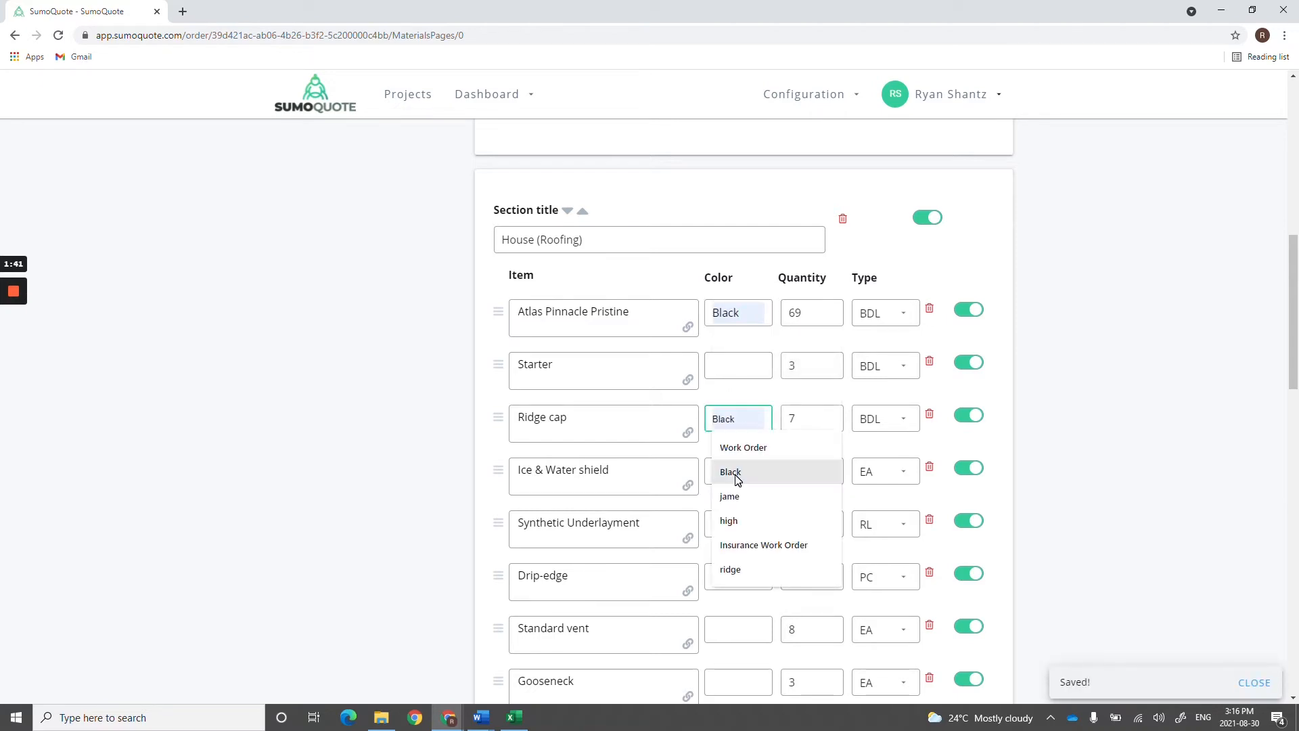
{"action": "left_click", "coordinate": [731, 471]}
Set the color of Drip-edge, Standard vent and Gooseneck to Black in the House (Roofing) section.
{"action": "scroll", "coordinate": [739, 484], "scroll_direction": "down", "scroll_amount": 2}
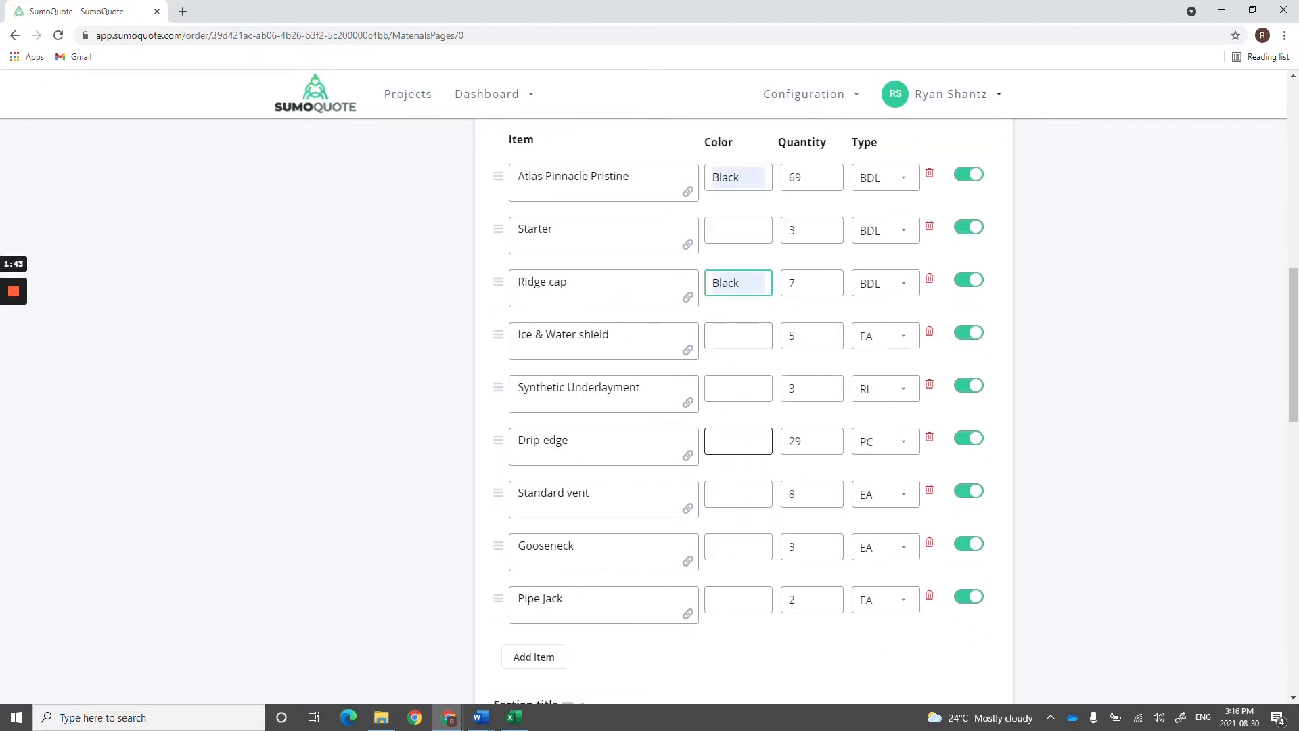
{"action": "left_click", "coordinate": [738, 441]}
{"action": "left_click", "coordinate": [733, 495]}
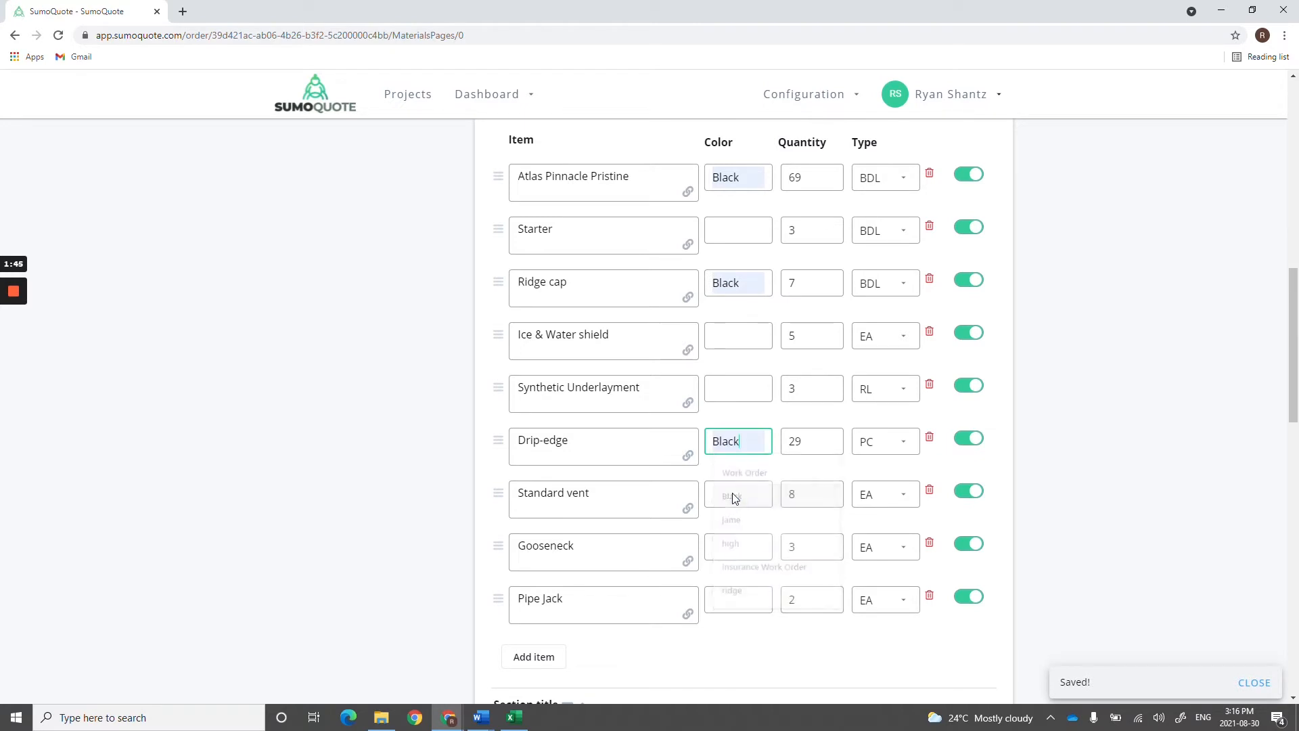
{"action": "left_click", "coordinate": [733, 495]}
{"action": "left_click", "coordinate": [731, 545]}
{"action": "left_click", "coordinate": [737, 546]}
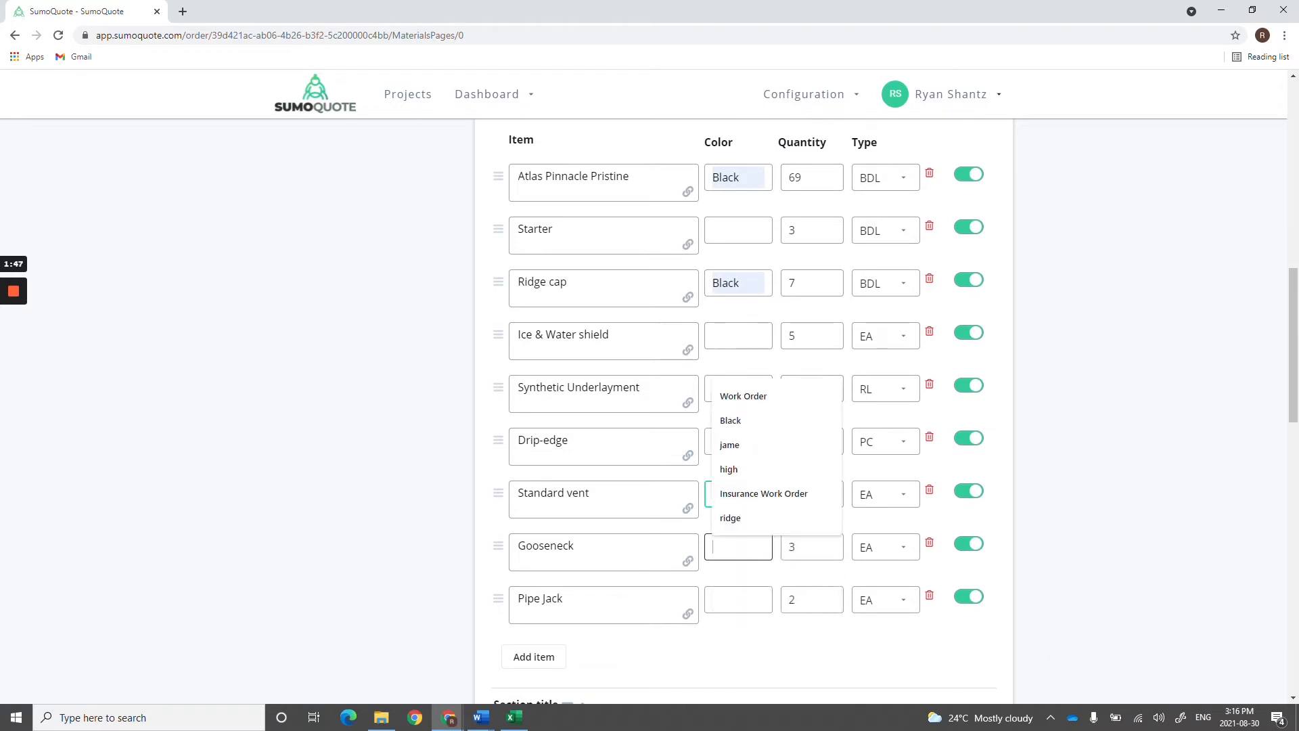
{"action": "left_click", "coordinate": [734, 425]}
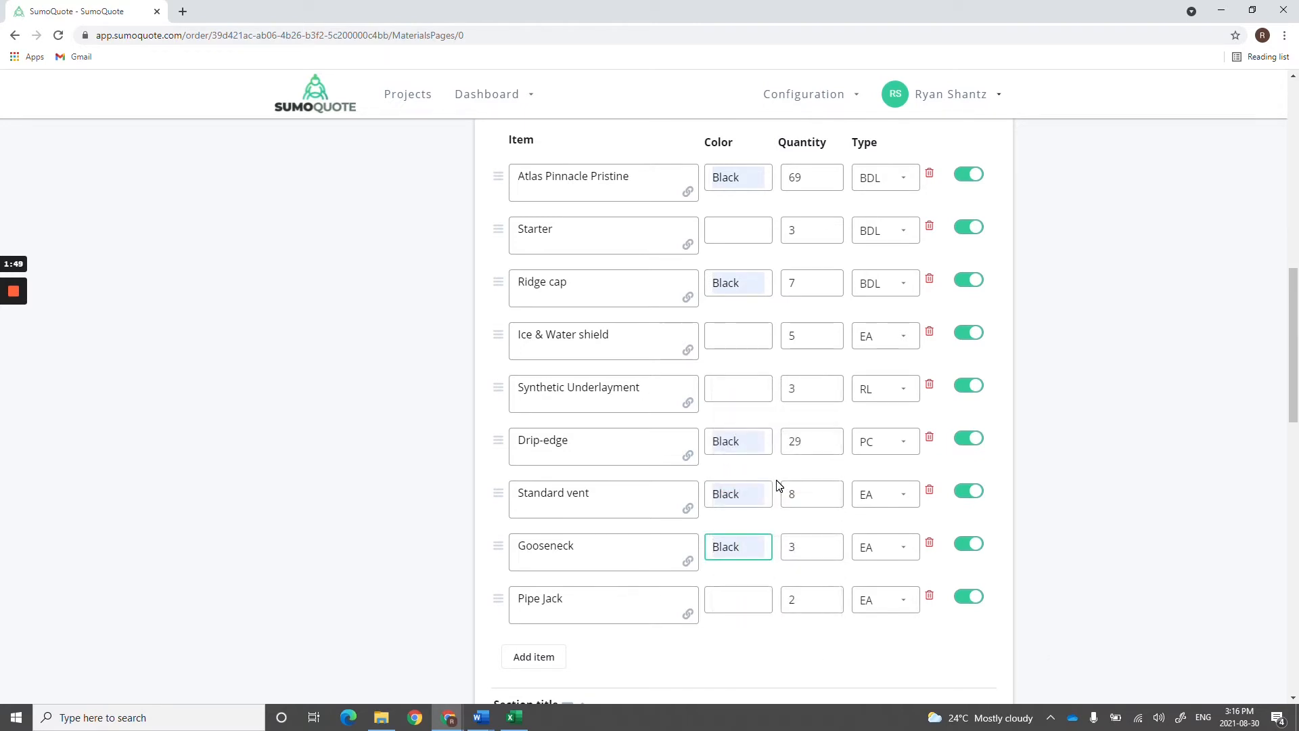
Review the Optional Upgrades items, Loading Instructions and Additional Notes on the Materials page.
{"action": "scroll", "coordinate": [778, 485], "scroll_direction": "down", "scroll_amount": 4}
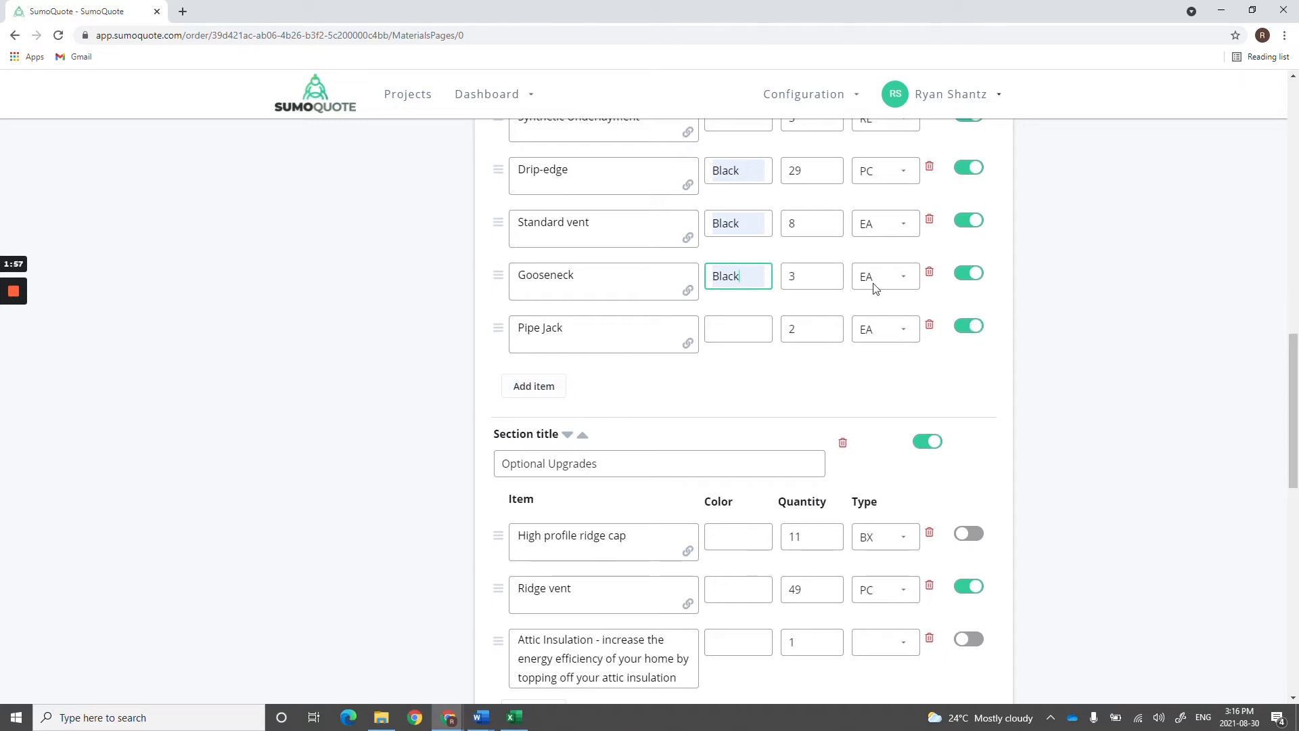
{"action": "key", "text": "Tab"}
{"action": "scroll", "coordinate": [875, 288], "scroll_direction": "down", "scroll_amount": 3}
{"action": "key", "text": "Tab"}
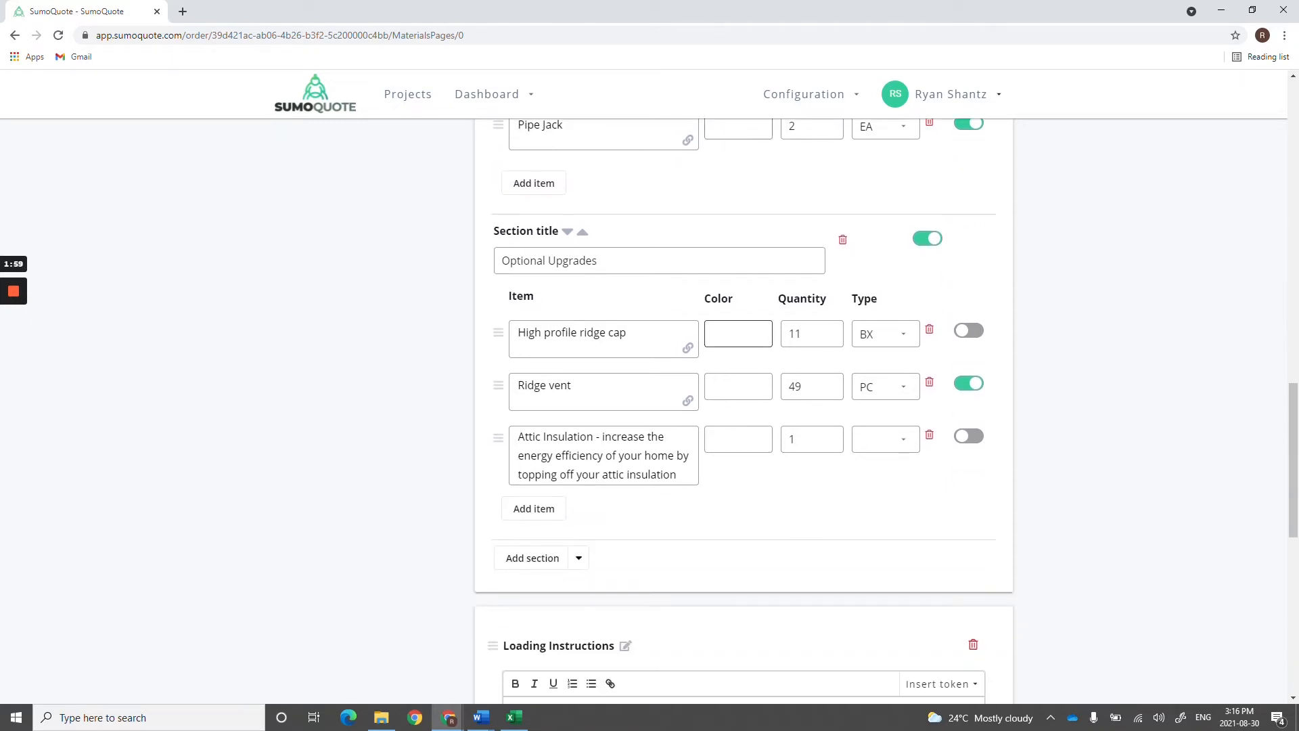
{"action": "scroll", "coordinate": [745, 406], "scroll_direction": "down", "scroll_amount": 6}
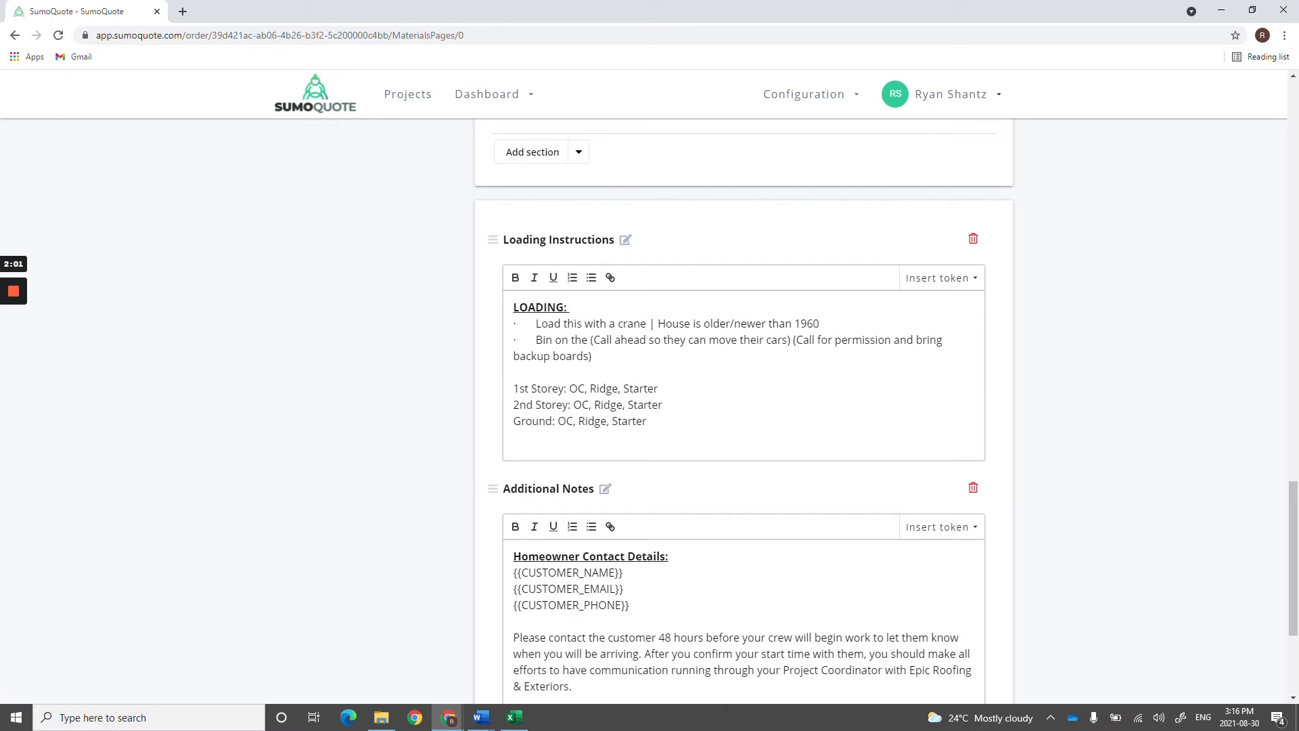
{"action": "scroll", "coordinate": [744, 406], "scroll_direction": "down", "scroll_amount": 2}
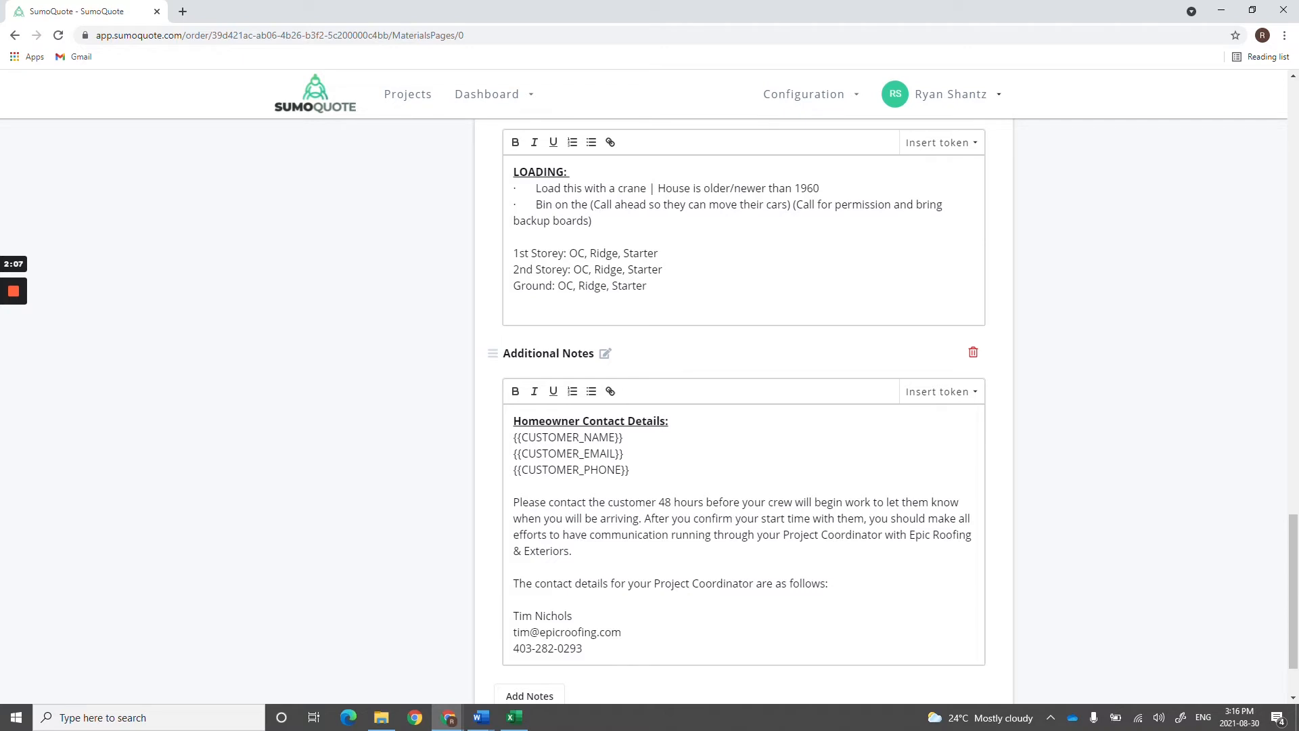
{"action": "scroll", "coordinate": [744, 406], "scroll_direction": "down", "scroll_amount": 2}
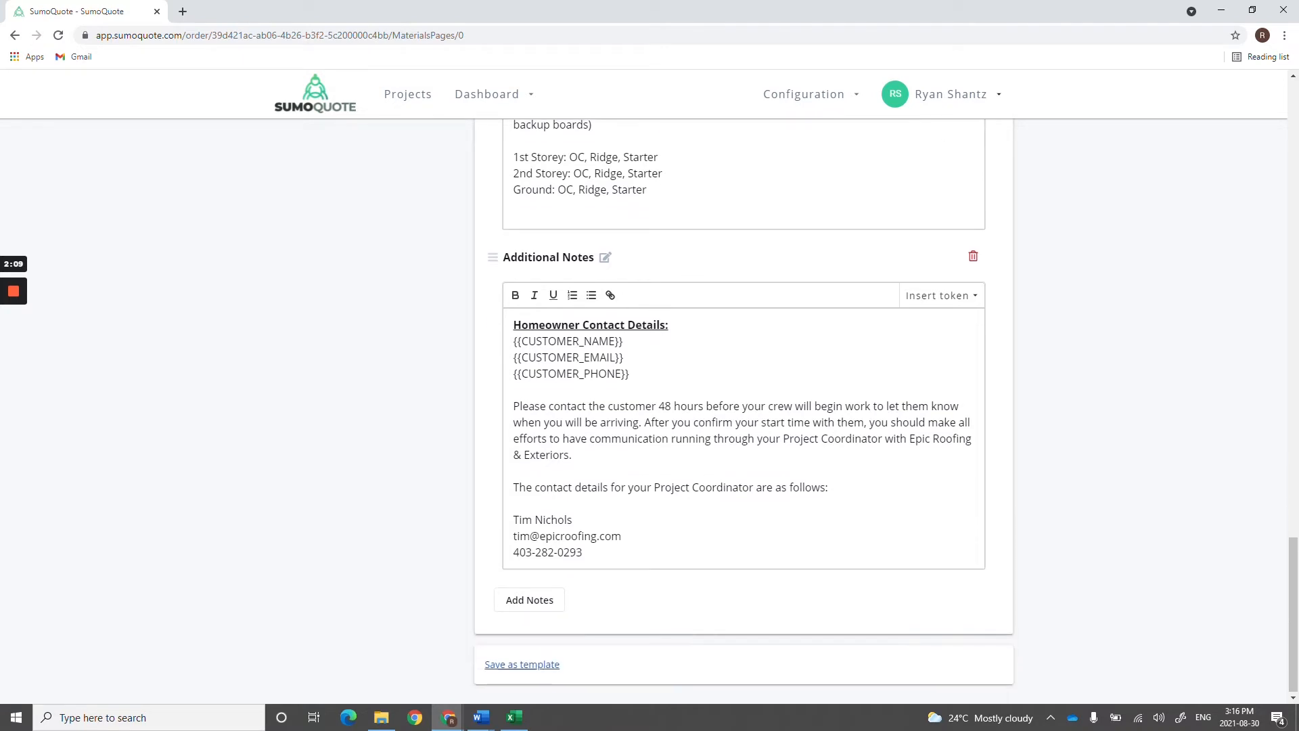
Add an empty notes block below Additional Notes and delete it.
{"action": "left_click", "coordinate": [548, 612]}
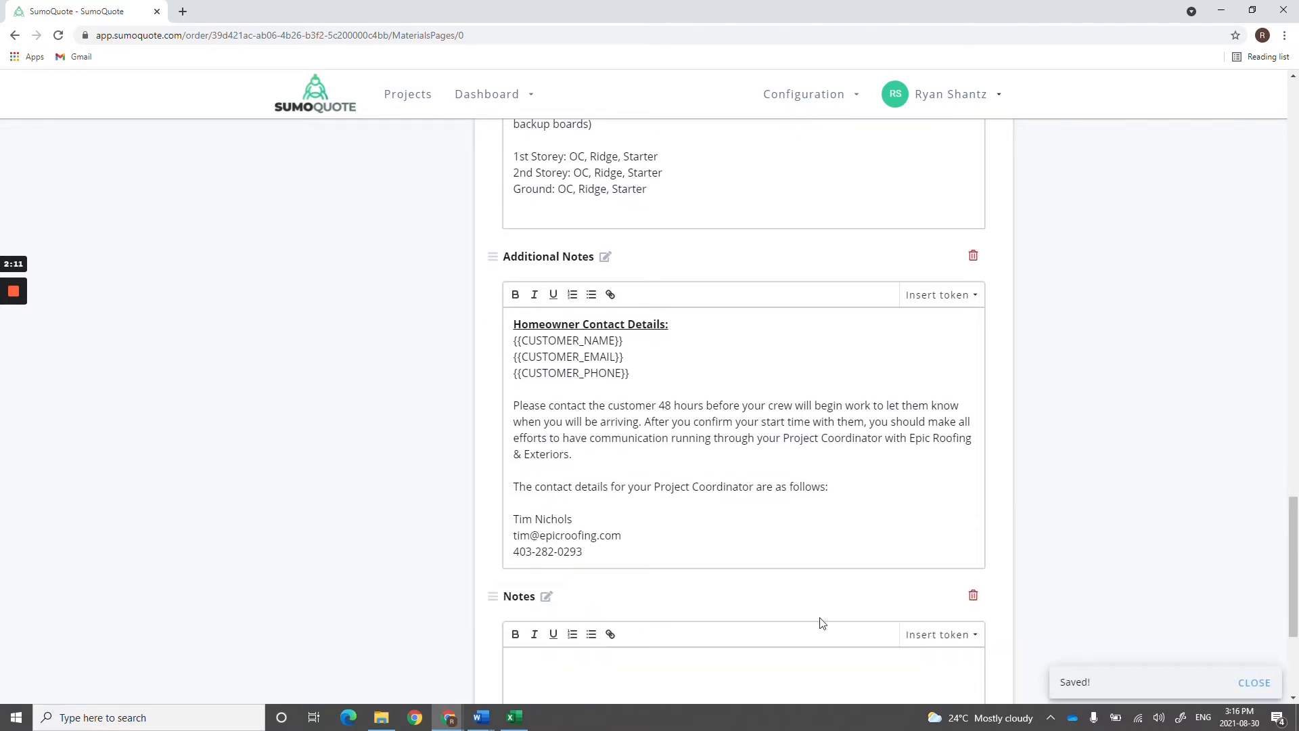
{"action": "left_click", "coordinate": [973, 595]}
Review the full work order PDF, from the title page through Scope of Work, Inspection Images, Materials and Additional Notes, and close the review.
{"action": "scroll", "coordinate": [1089, 304], "scroll_direction": "up", "scroll_amount": 20}
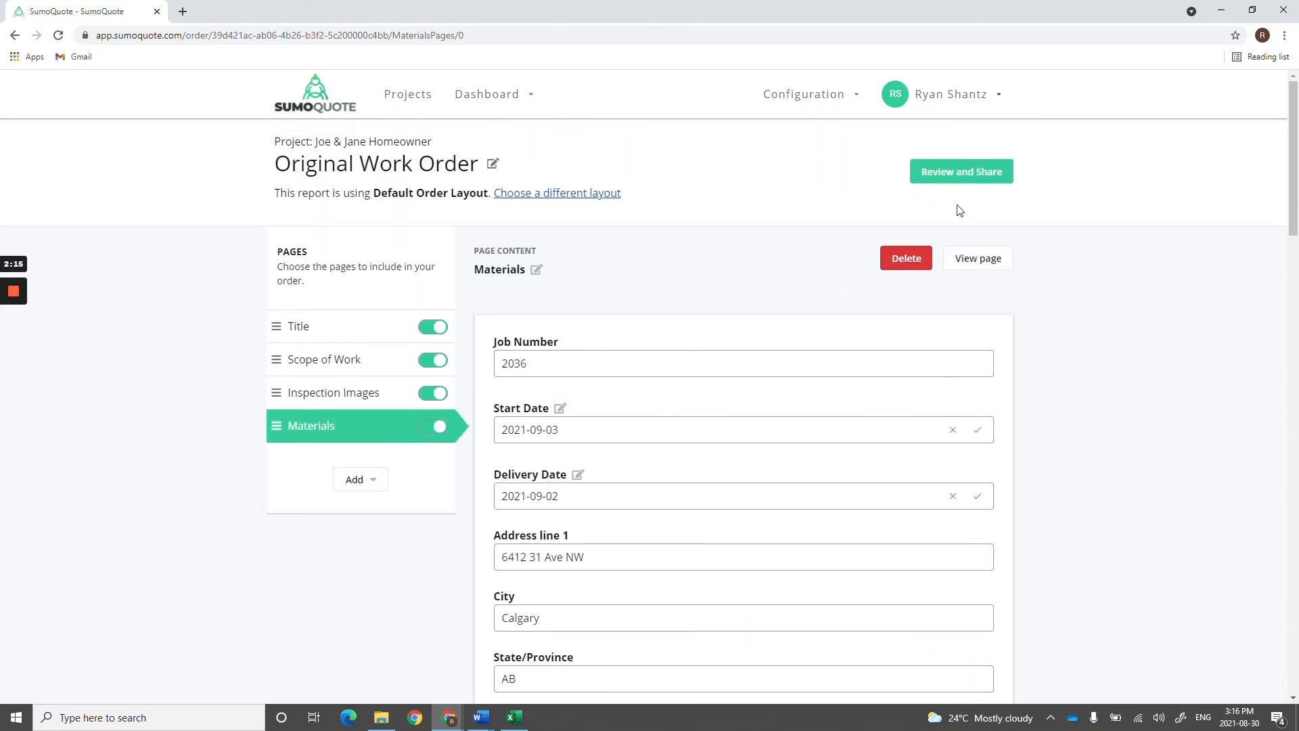
{"action": "left_click", "coordinate": [942, 170]}
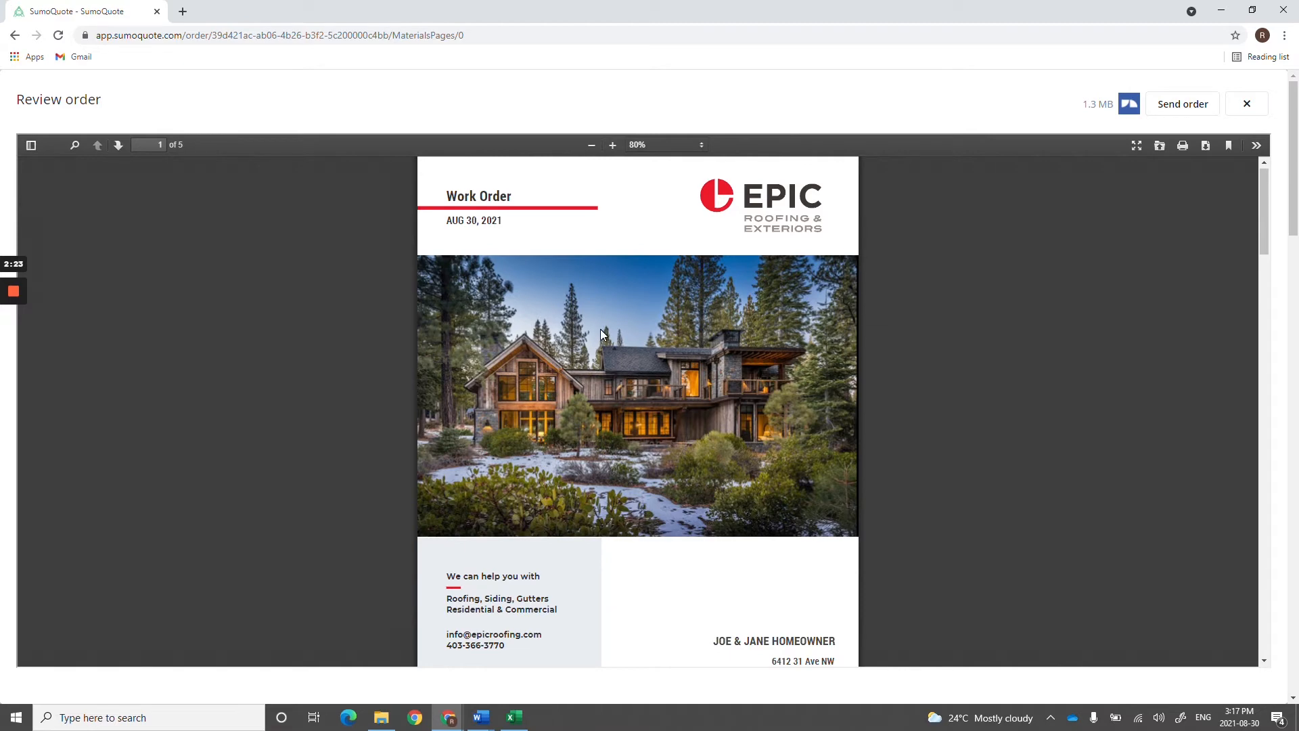
{"action": "scroll", "coordinate": [601, 328], "scroll_direction": "down", "scroll_amount": 7}
{"action": "scroll", "coordinate": [602, 334], "scroll_direction": "down", "scroll_amount": 2}
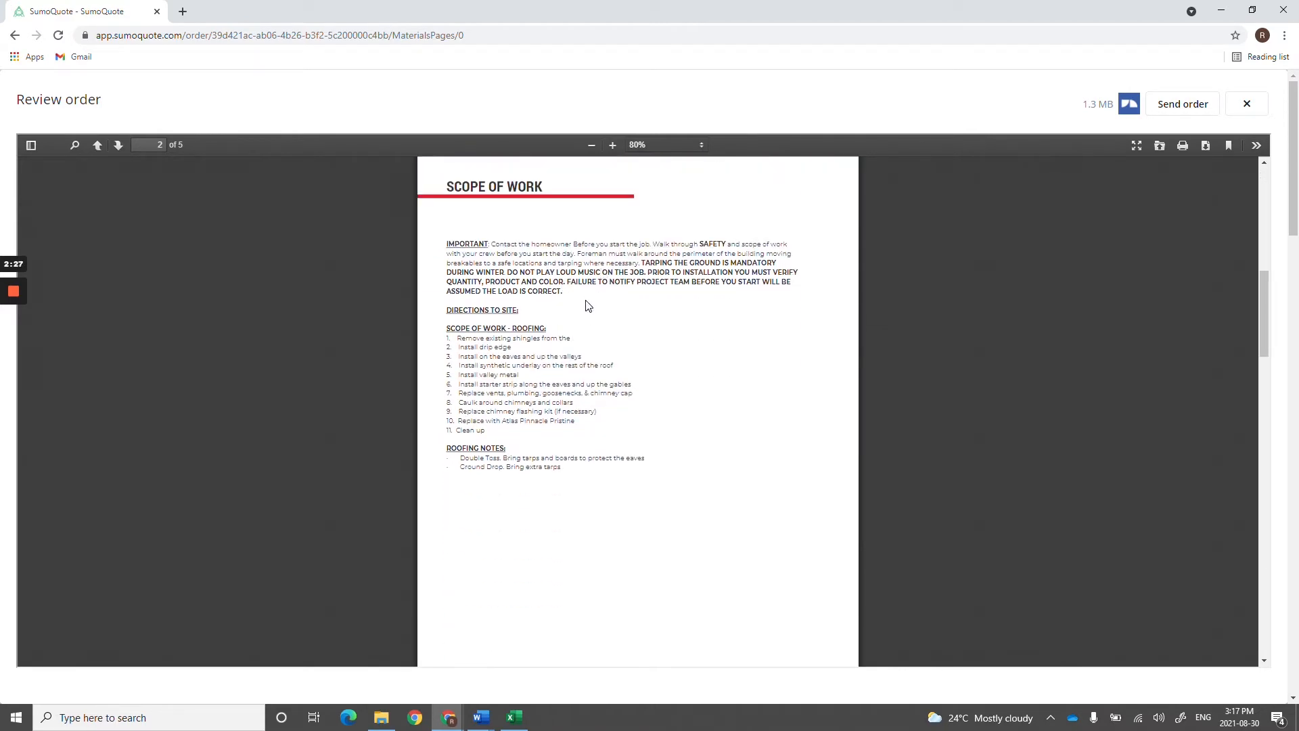
{"action": "scroll", "coordinate": [591, 311], "scroll_direction": "down", "scroll_amount": 7}
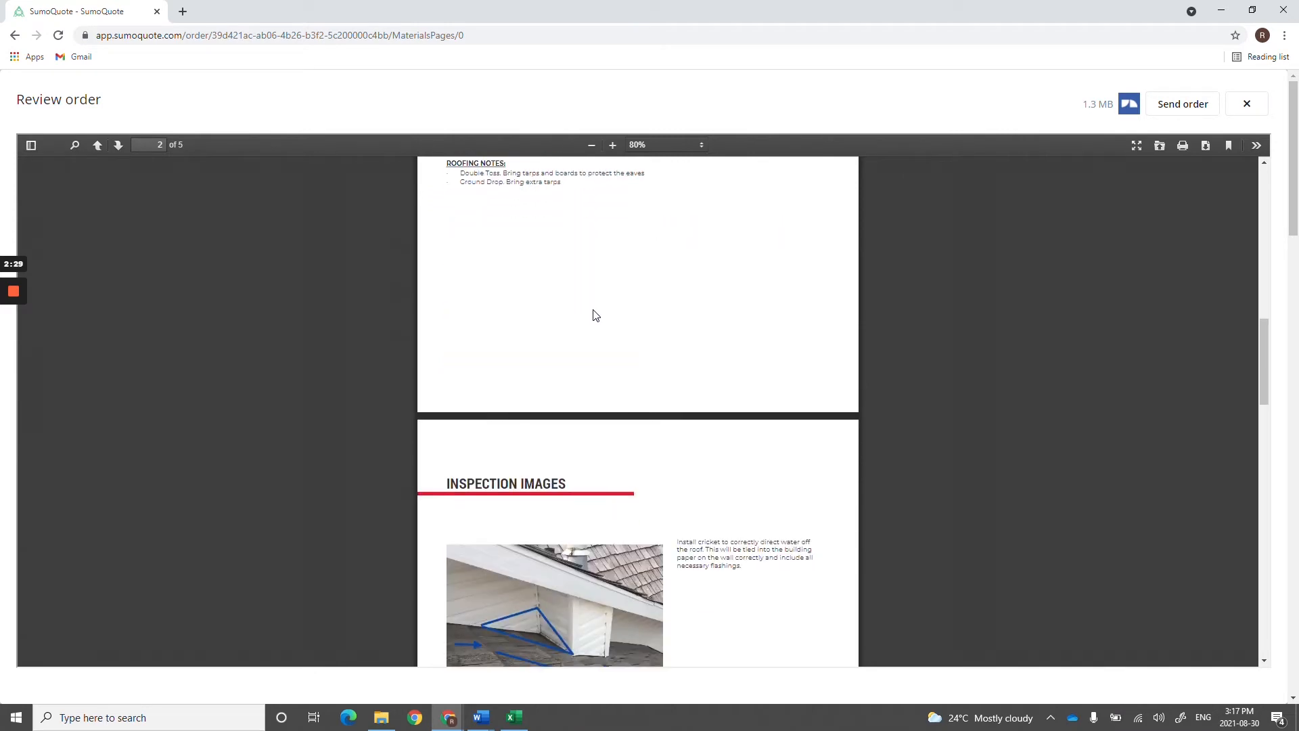
{"action": "scroll", "coordinate": [595, 314], "scroll_direction": "down", "scroll_amount": 2}
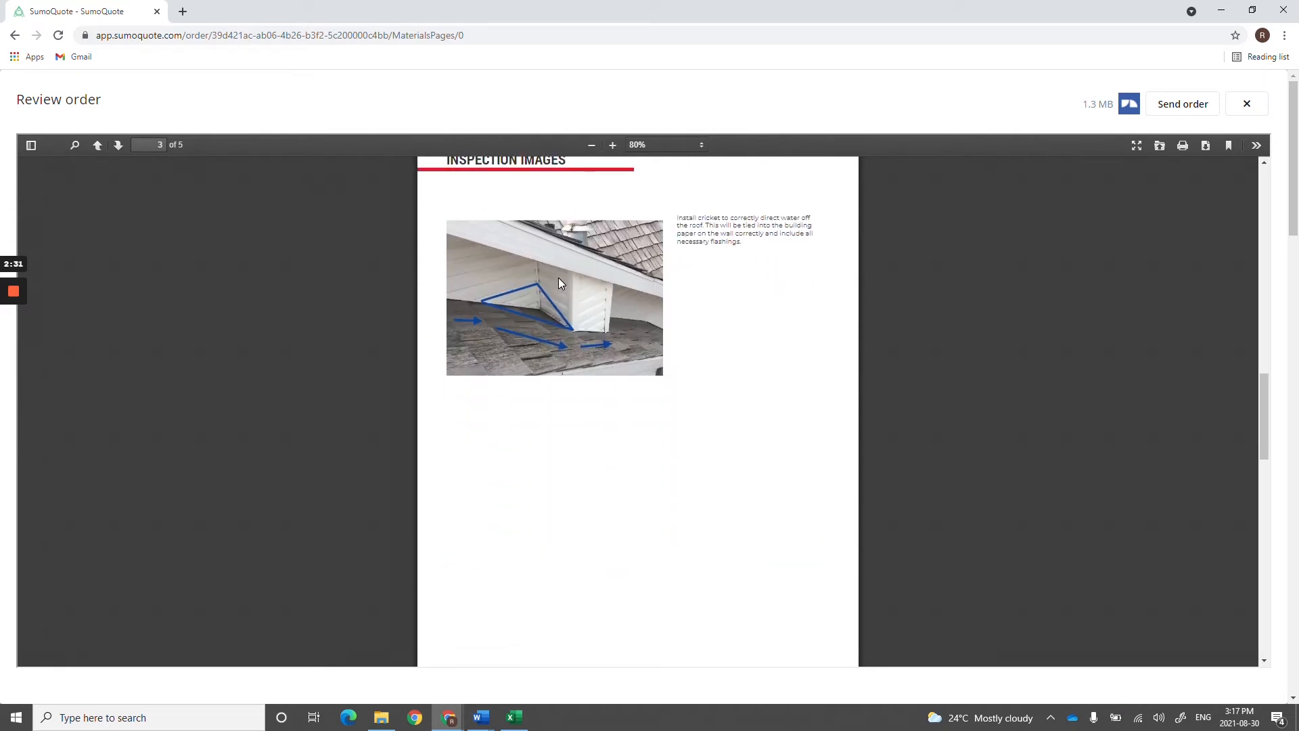
{"action": "scroll", "coordinate": [559, 282], "scroll_direction": "up", "scroll_amount": 1}
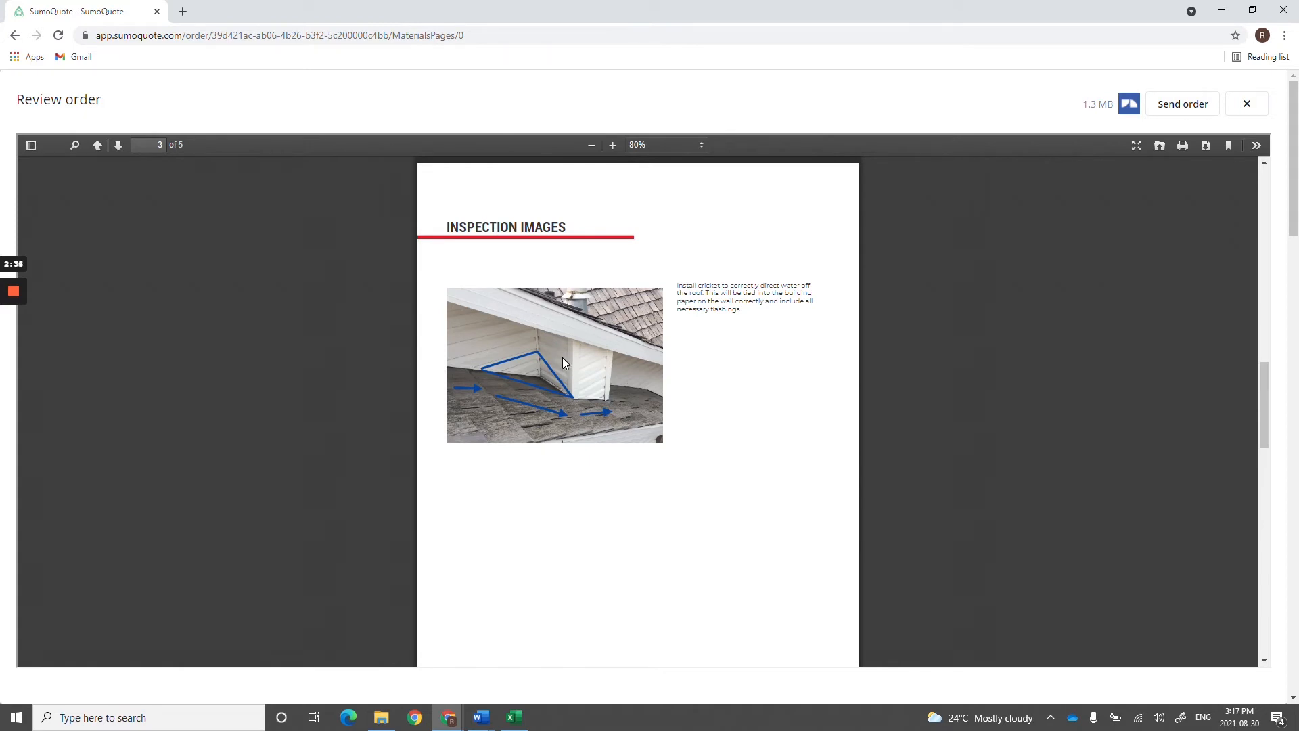
{"action": "scroll", "coordinate": [548, 363], "scroll_direction": "down", "scroll_amount": 7}
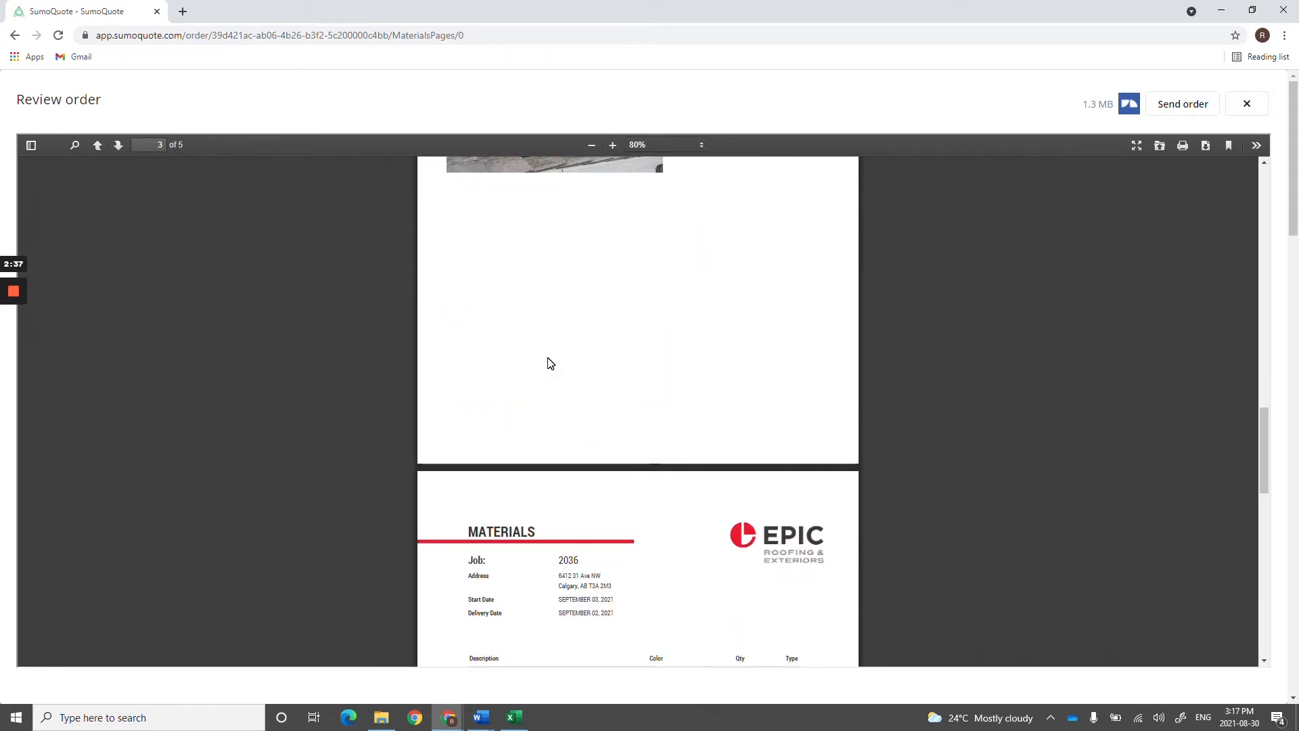
{"action": "scroll", "coordinate": [548, 363], "scroll_direction": "down", "scroll_amount": 1}
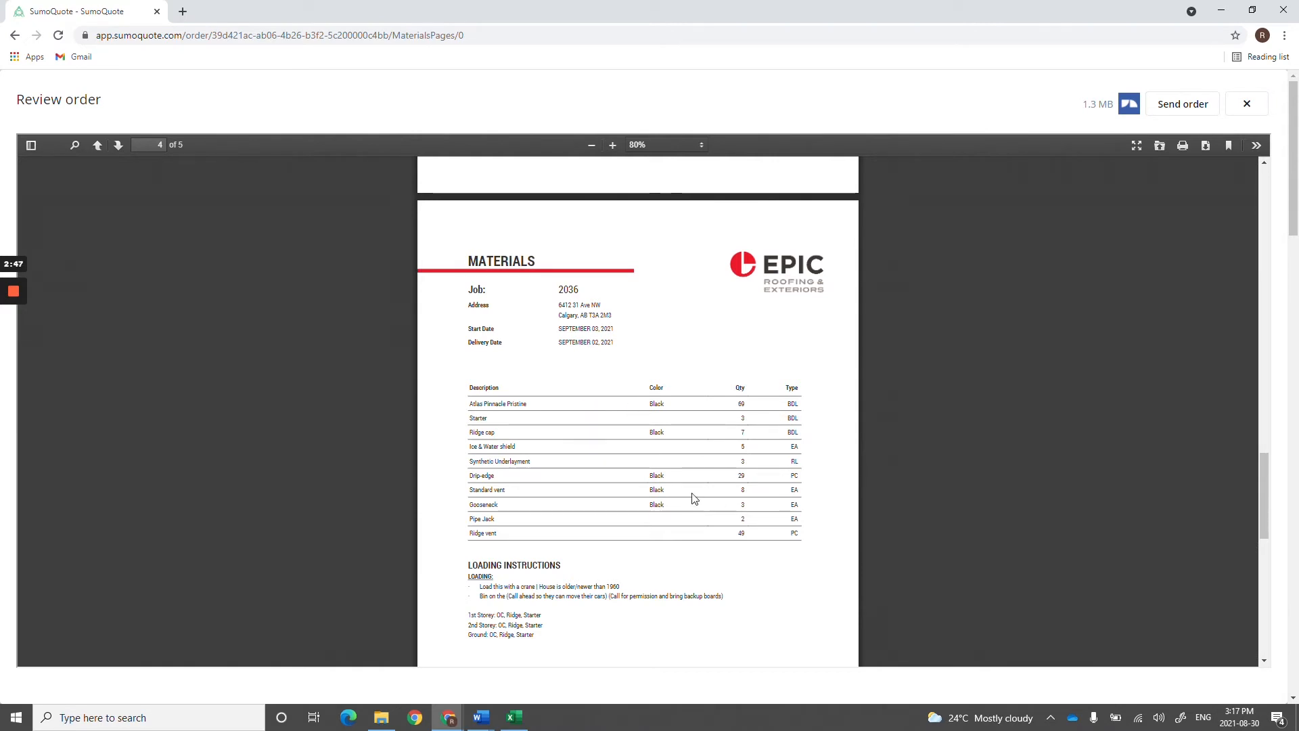
{"action": "scroll", "coordinate": [680, 493], "scroll_direction": "down", "scroll_amount": 1}
{"action": "scroll", "coordinate": [673, 489], "scroll_direction": "down", "scroll_amount": 3}
{"action": "scroll", "coordinate": [557, 456], "scroll_direction": "down", "scroll_amount": 6}
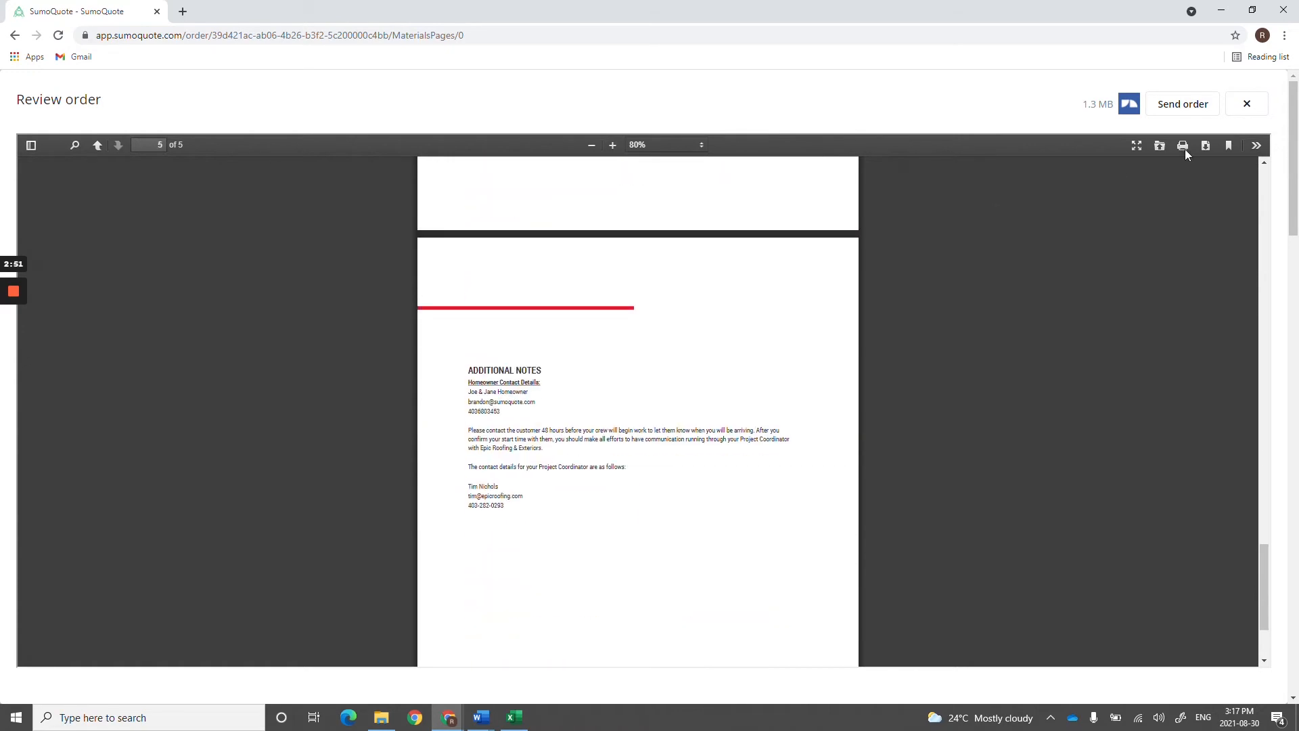
{"action": "left_click", "coordinate": [1246, 104]}
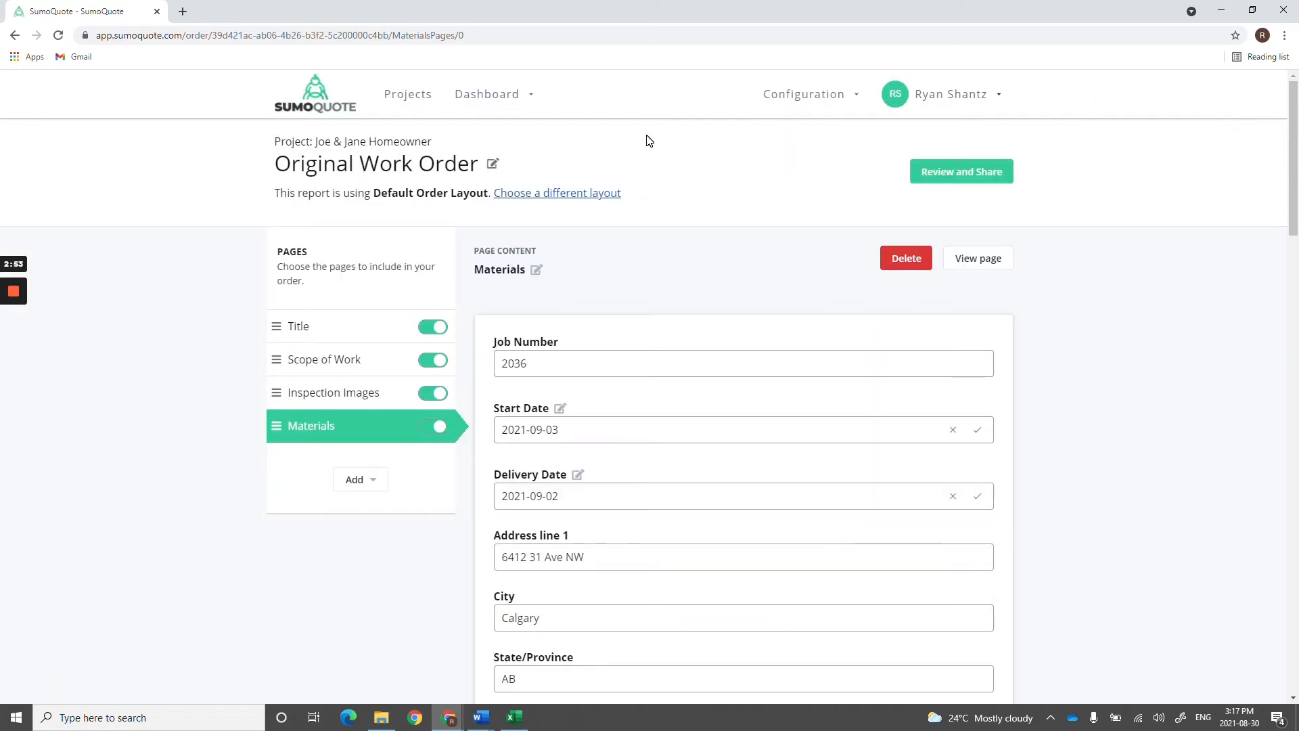
Return to the project and duplicate the Original Work Order from the quote's associated orders.
{"action": "left_click", "coordinate": [382, 144]}
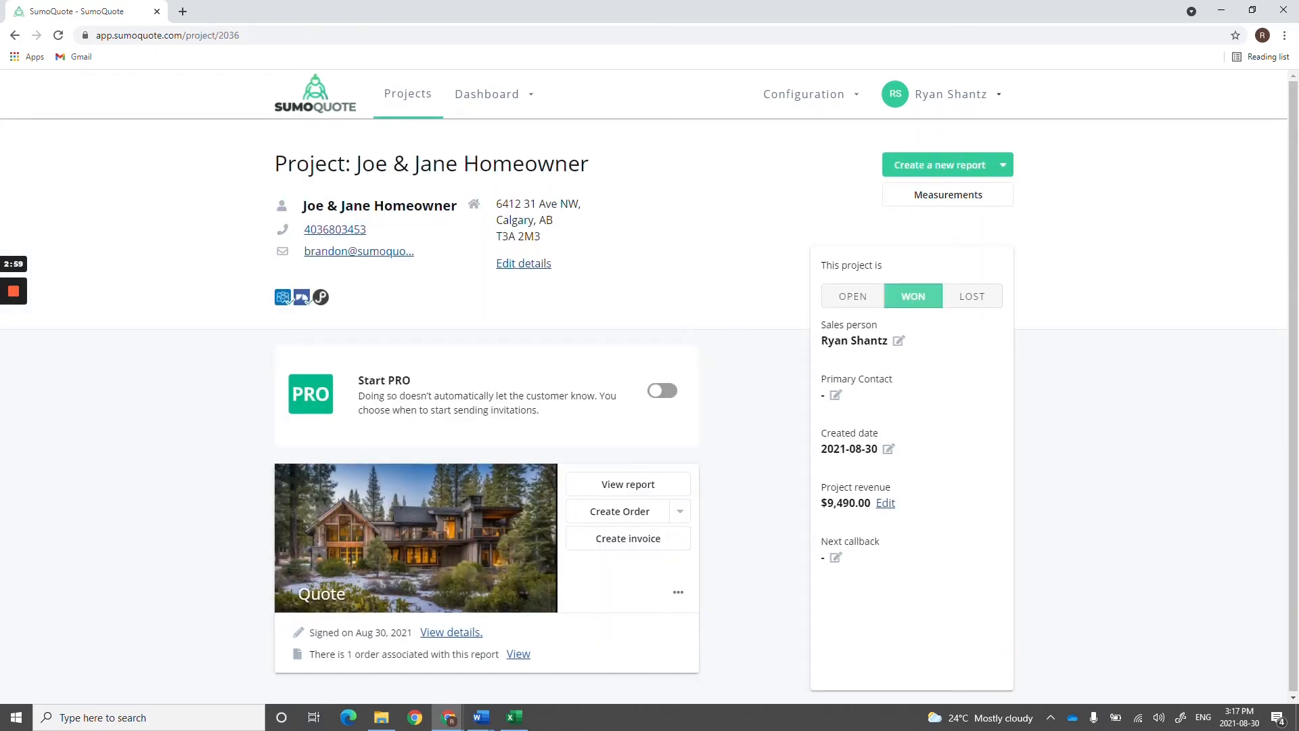
{"action": "left_click", "coordinate": [521, 654]}
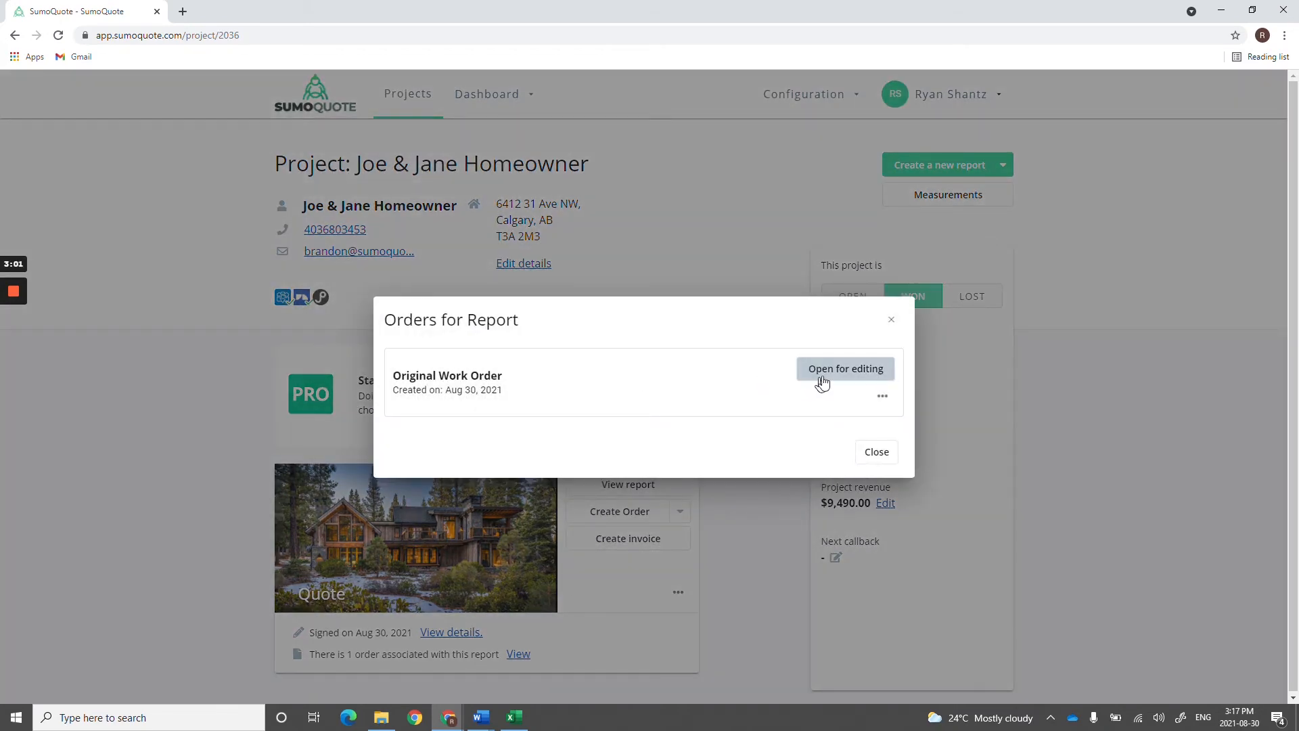
{"action": "left_click", "coordinate": [881, 399]}
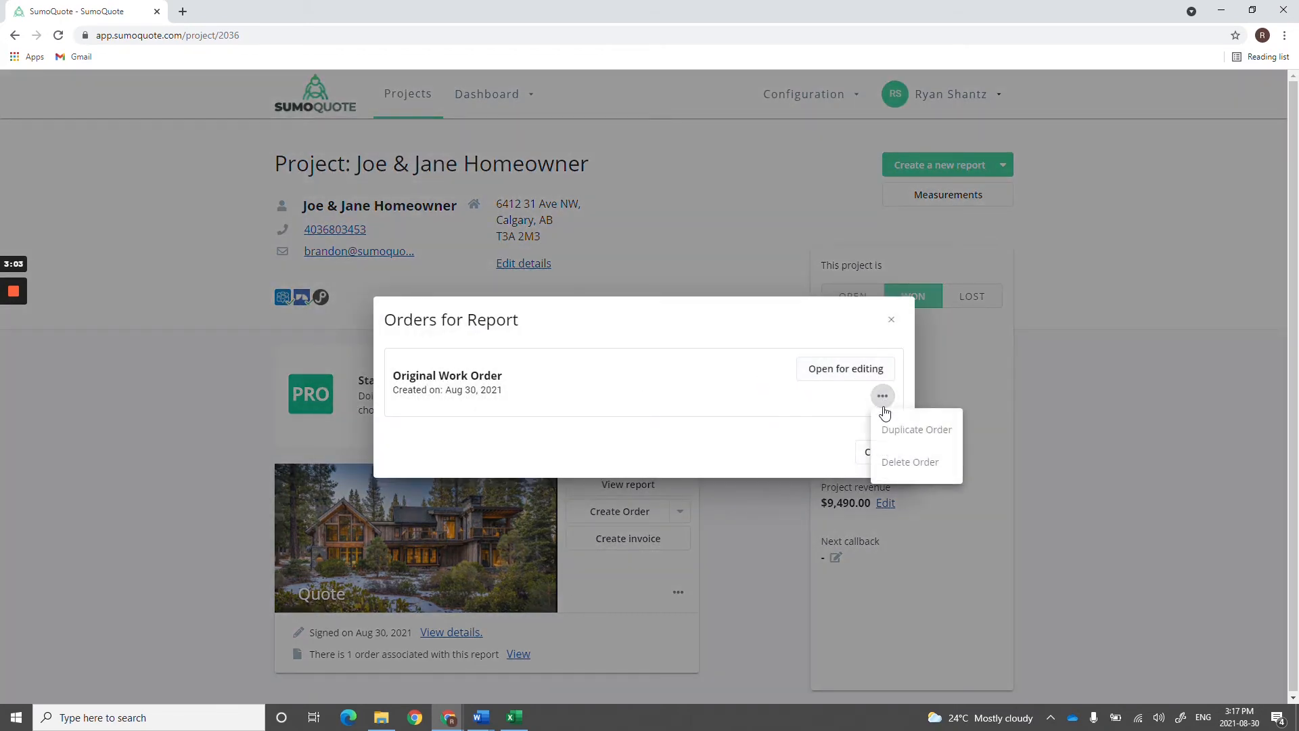
{"action": "left_click", "coordinate": [893, 431]}
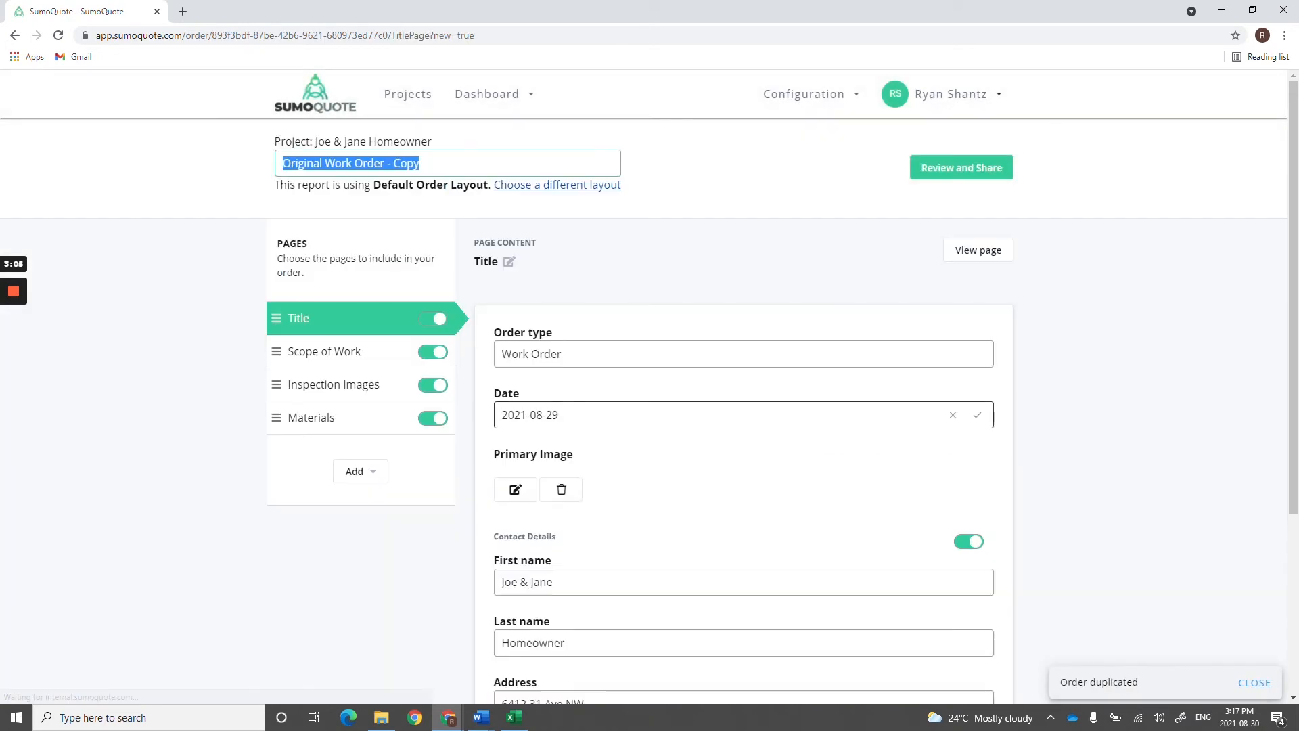
Rename the duplicated order as Roofing Material Order.
{"action": "left_click_drag", "start_coordinate": [420, 164], "coordinate": [245, 156]}
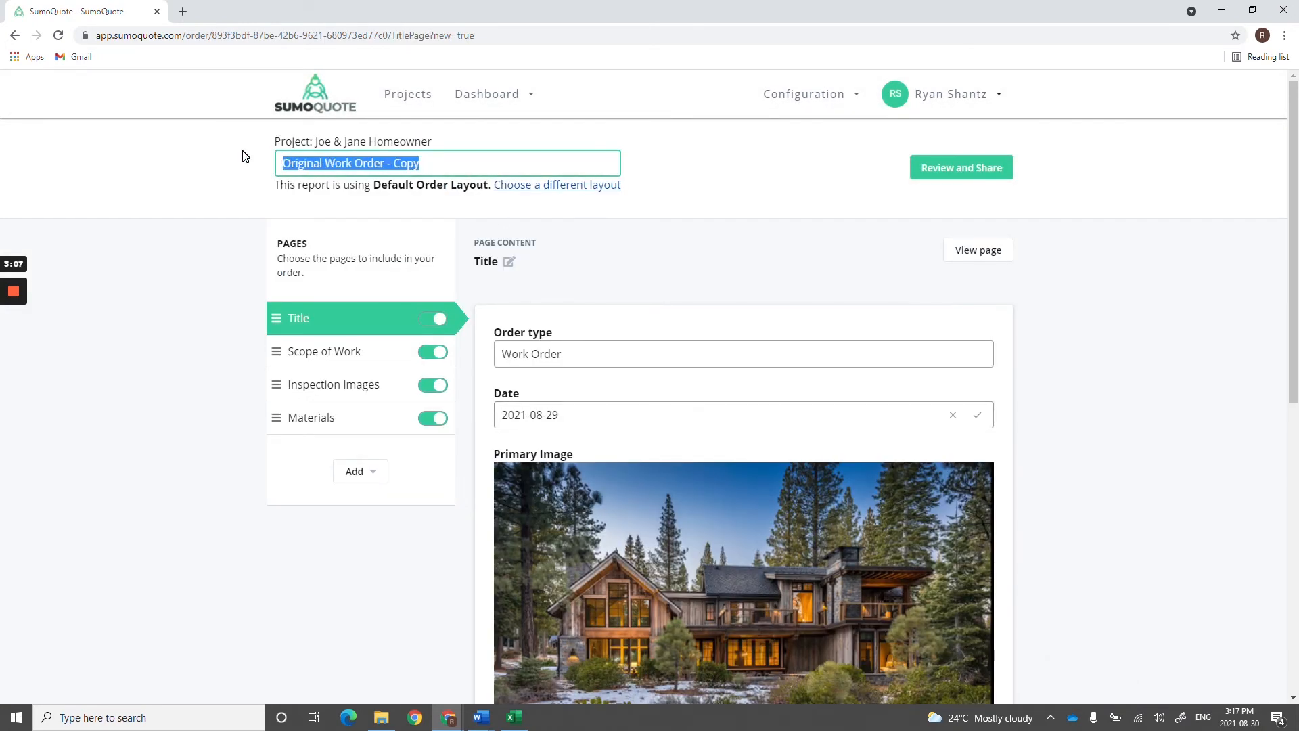
{"action": "type", "text": "Roofing Mat"}
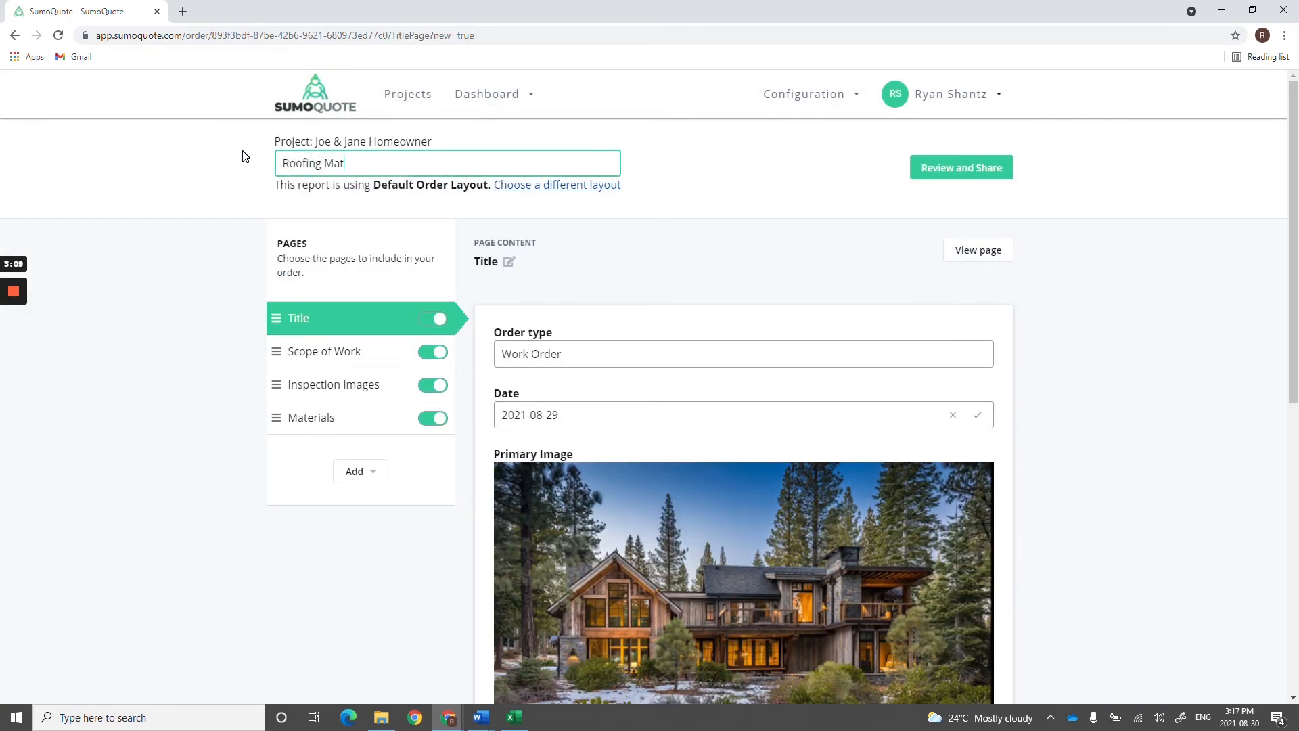
{"action": "type", "text": "erial Order"}
{"action": "left_click", "coordinate": [420, 207]}
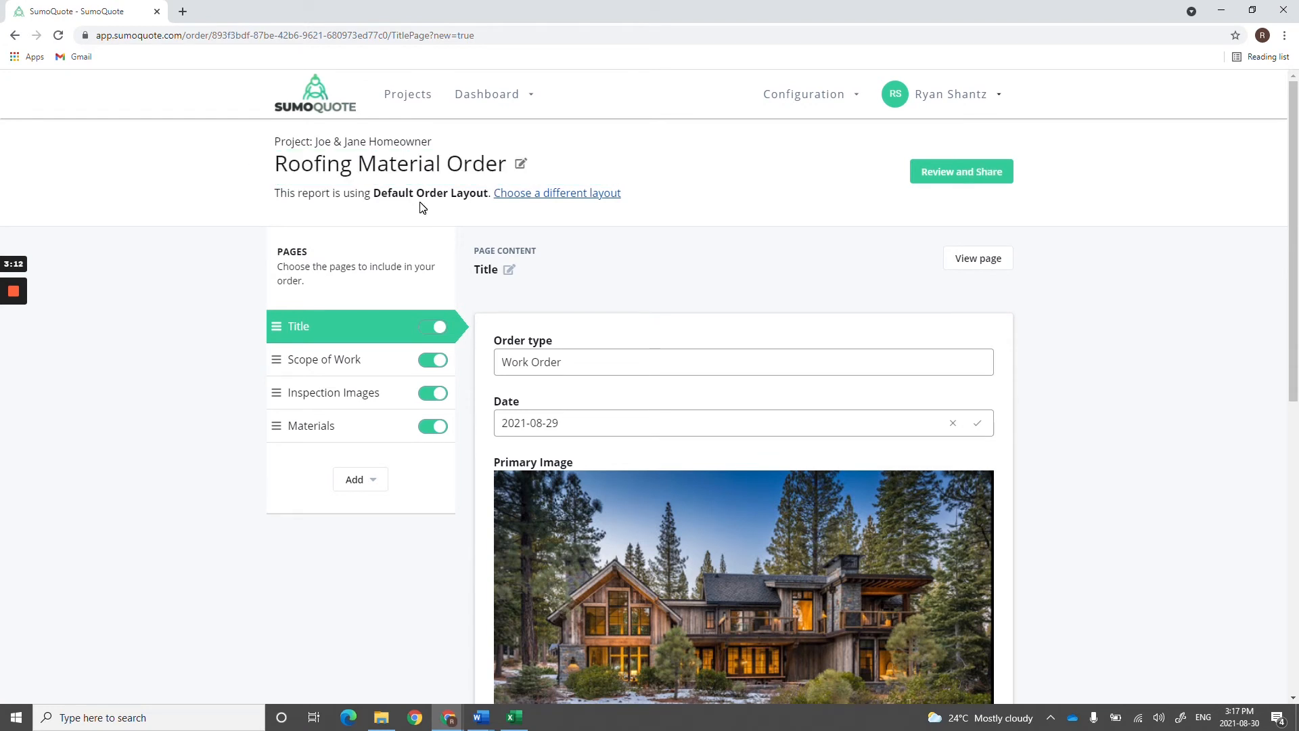
Exclude the Title, Scope of Work and Inspection Images pages from the Roofing Material Order.
{"action": "left_click", "coordinate": [435, 326]}
{"action": "left_click", "coordinate": [431, 362]}
{"action": "left_click", "coordinate": [429, 396]}
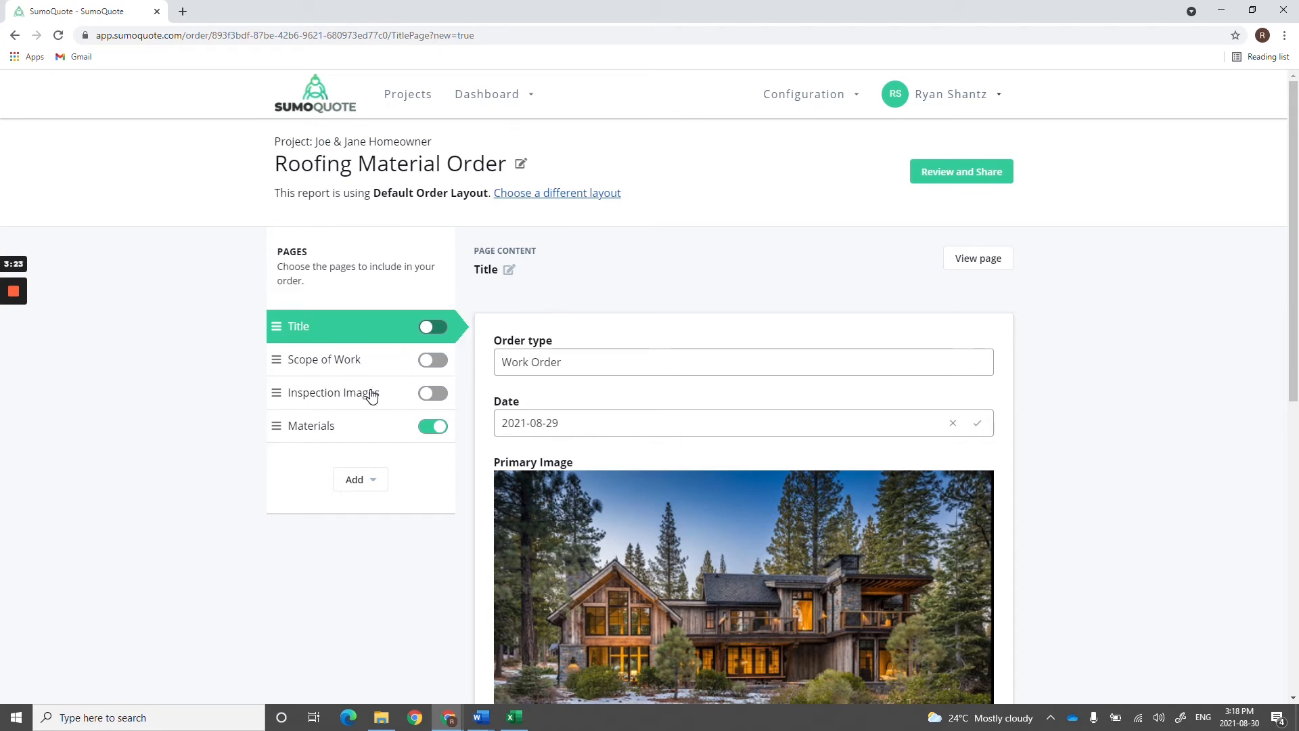
Delete the Additional Notes block from the Materials page of the Roofing Material Order.
{"action": "left_click", "coordinate": [367, 424]}
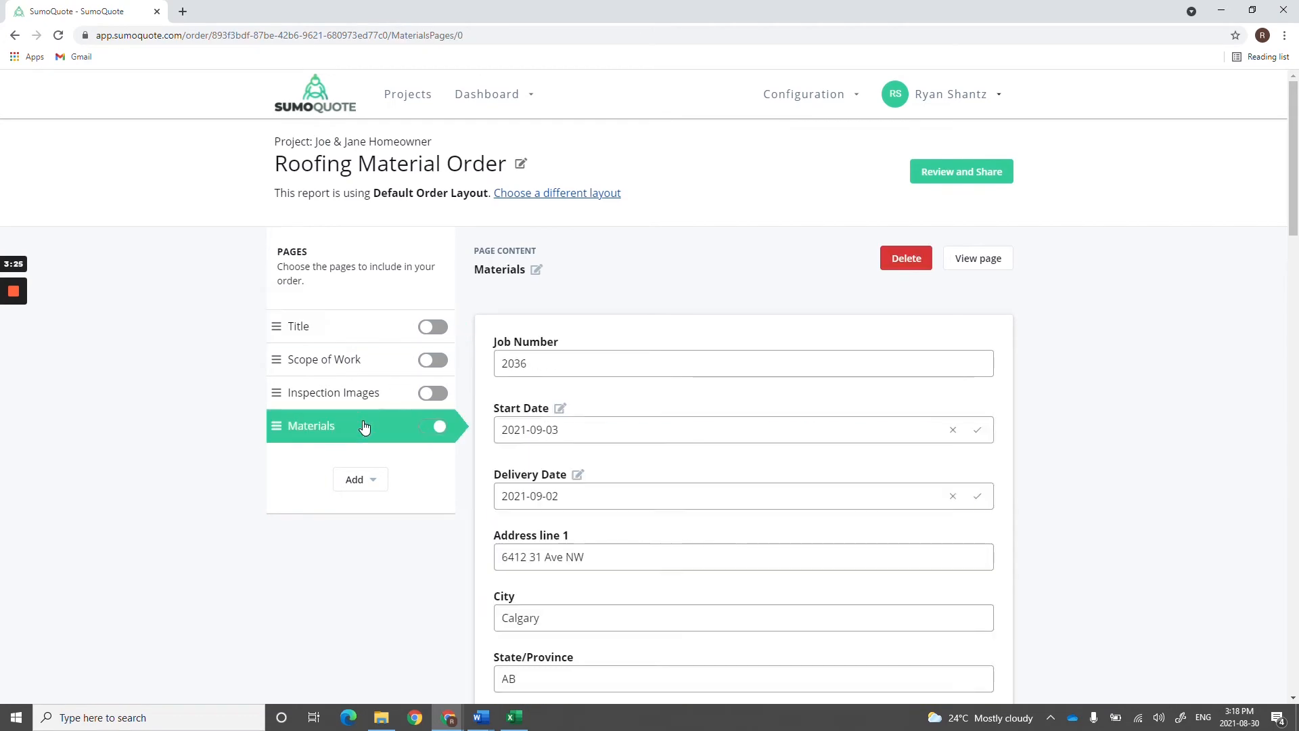
{"action": "scroll", "coordinate": [681, 412], "scroll_direction": "down", "scroll_amount": 4}
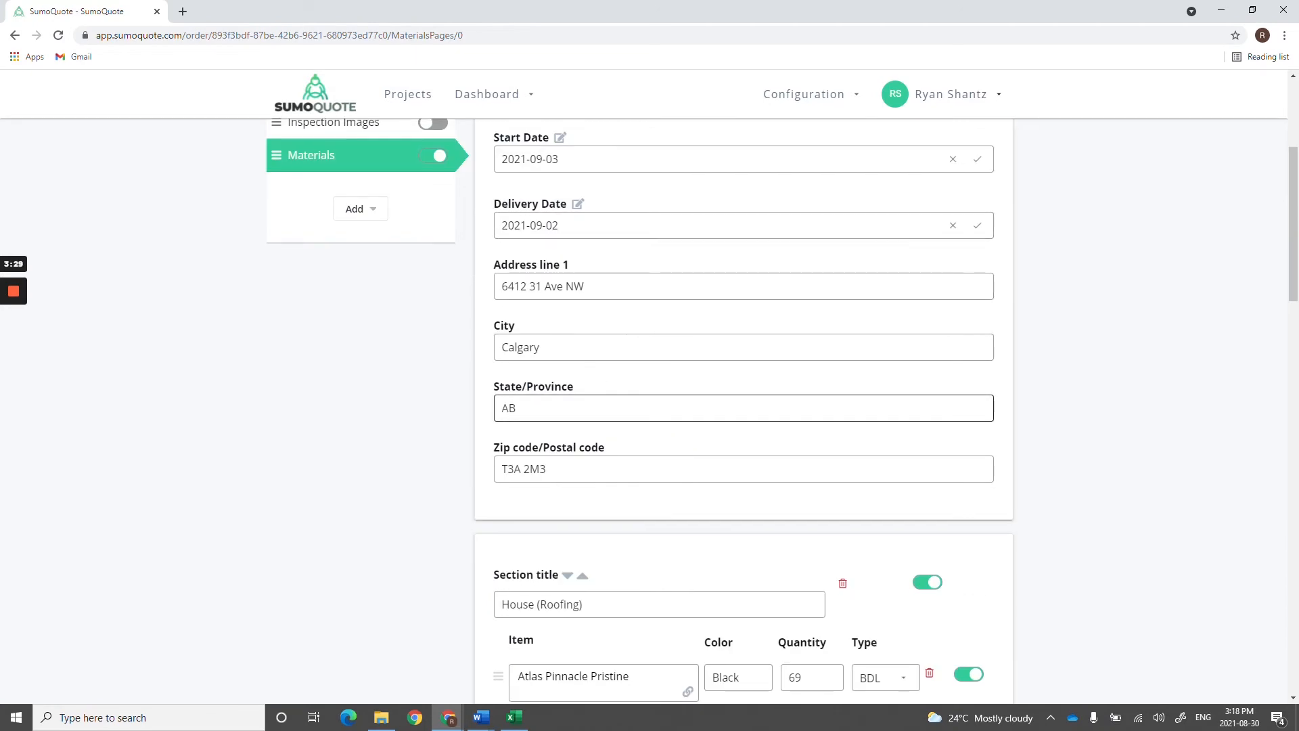
{"action": "scroll", "coordinate": [504, 528], "scroll_direction": "down", "scroll_amount": 5}
{"action": "scroll", "coordinate": [509, 525], "scroll_direction": "down", "scroll_amount": 10}
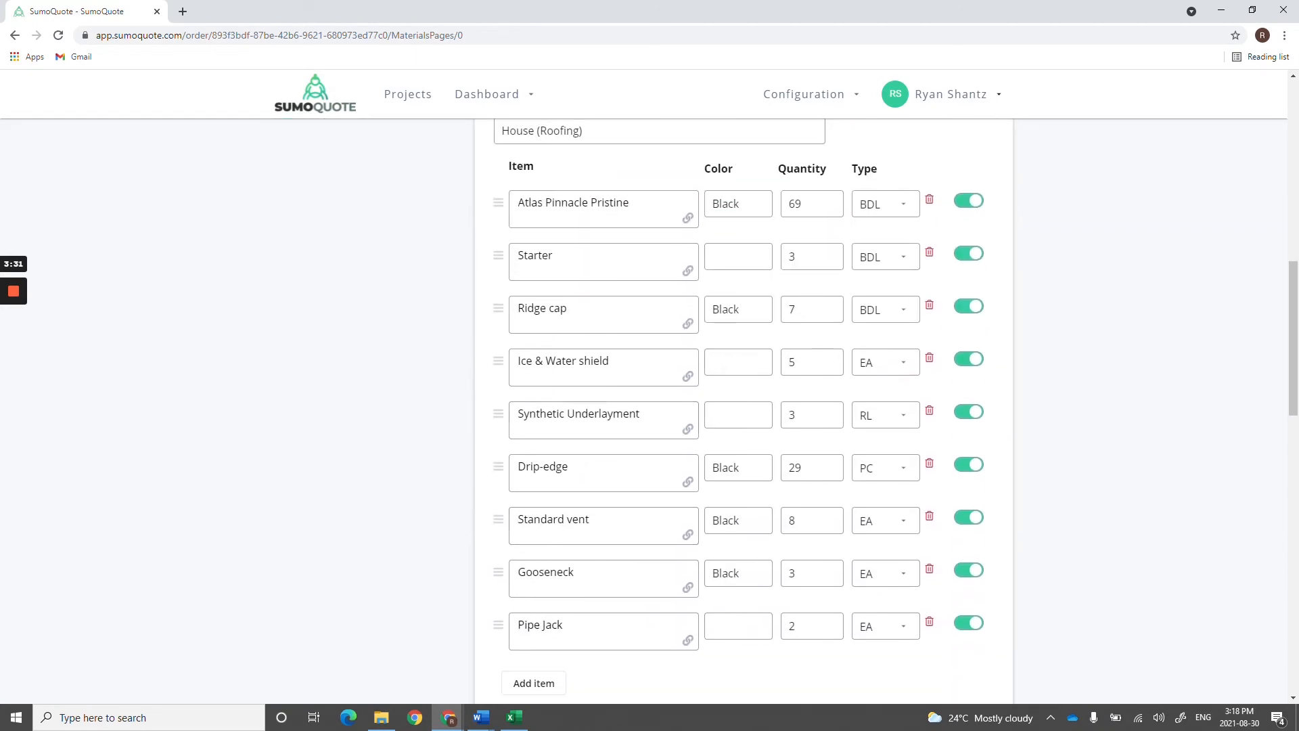
{"action": "scroll", "coordinate": [748, 381], "scroll_direction": "down", "scroll_amount": 7}
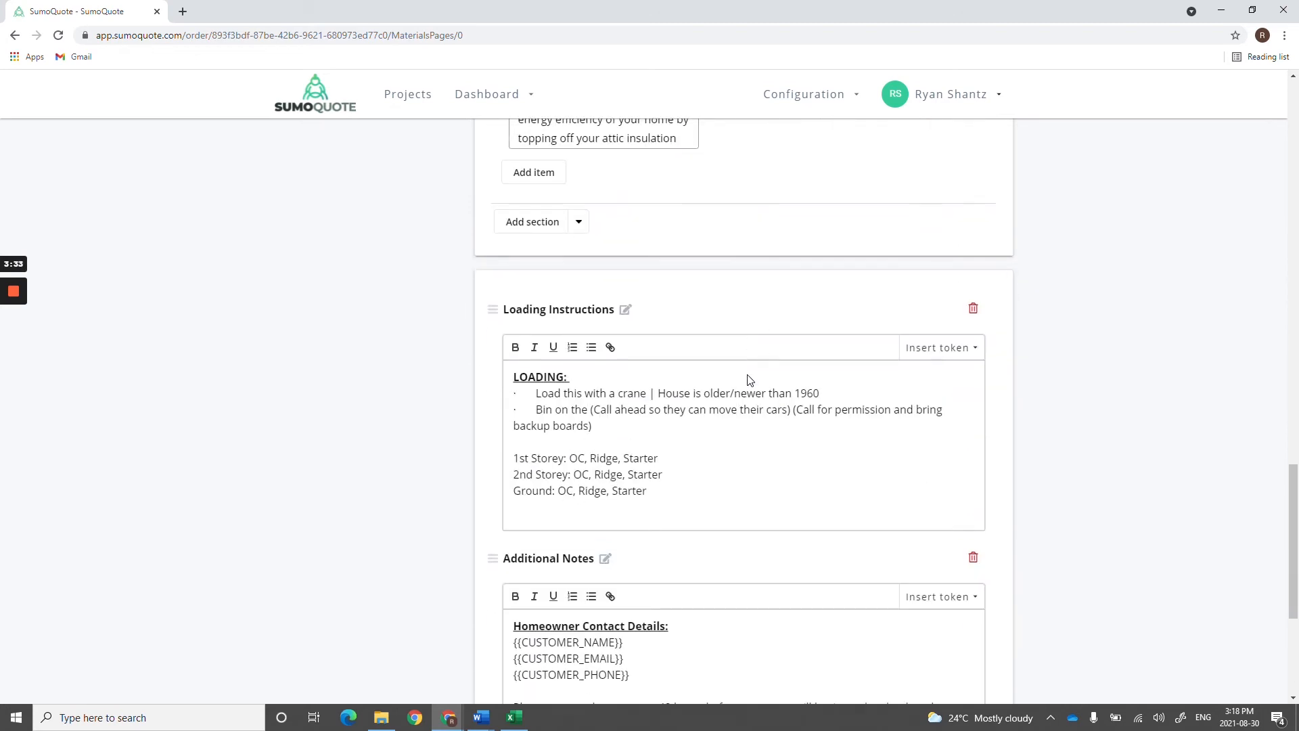
{"action": "left_click", "coordinate": [972, 313]}
Preview the Materials page of the Roofing Material Order and close the preview.
{"action": "scroll", "coordinate": [1067, 287], "scroll_direction": "up", "scroll_amount": 15}
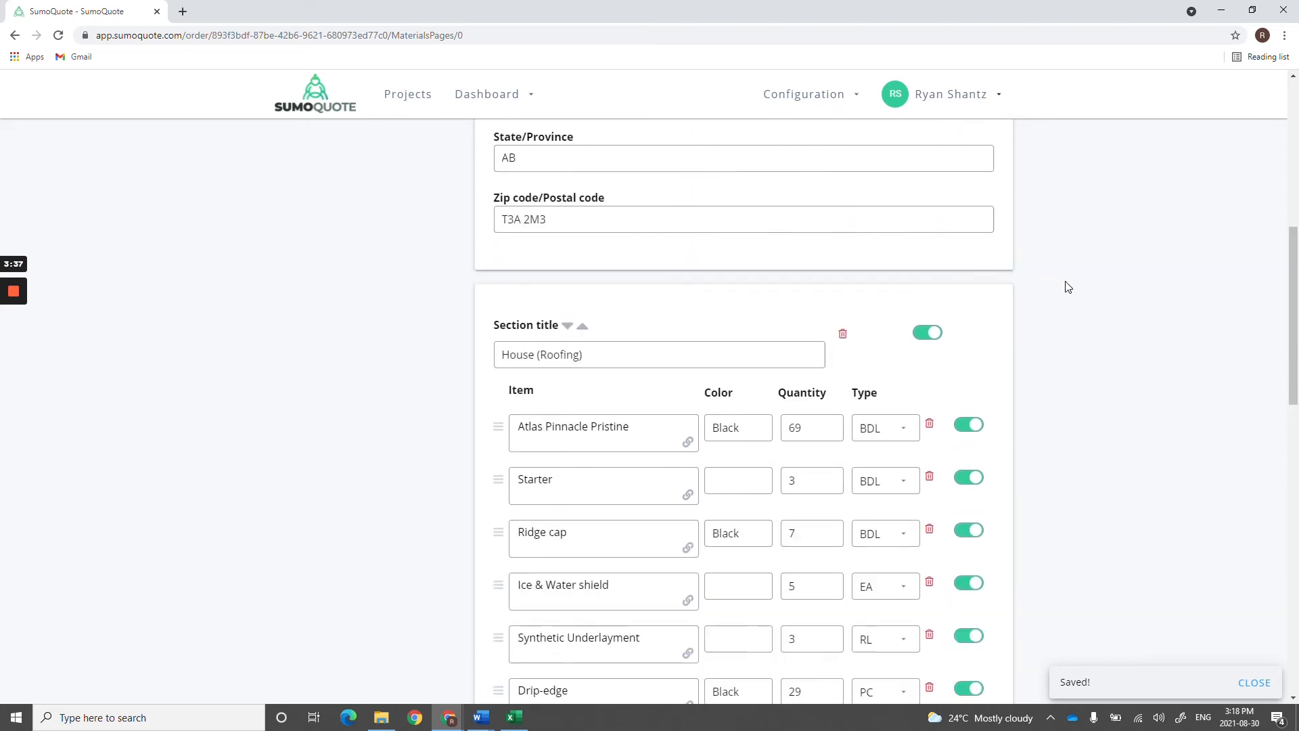
{"action": "left_click", "coordinate": [984, 259]}
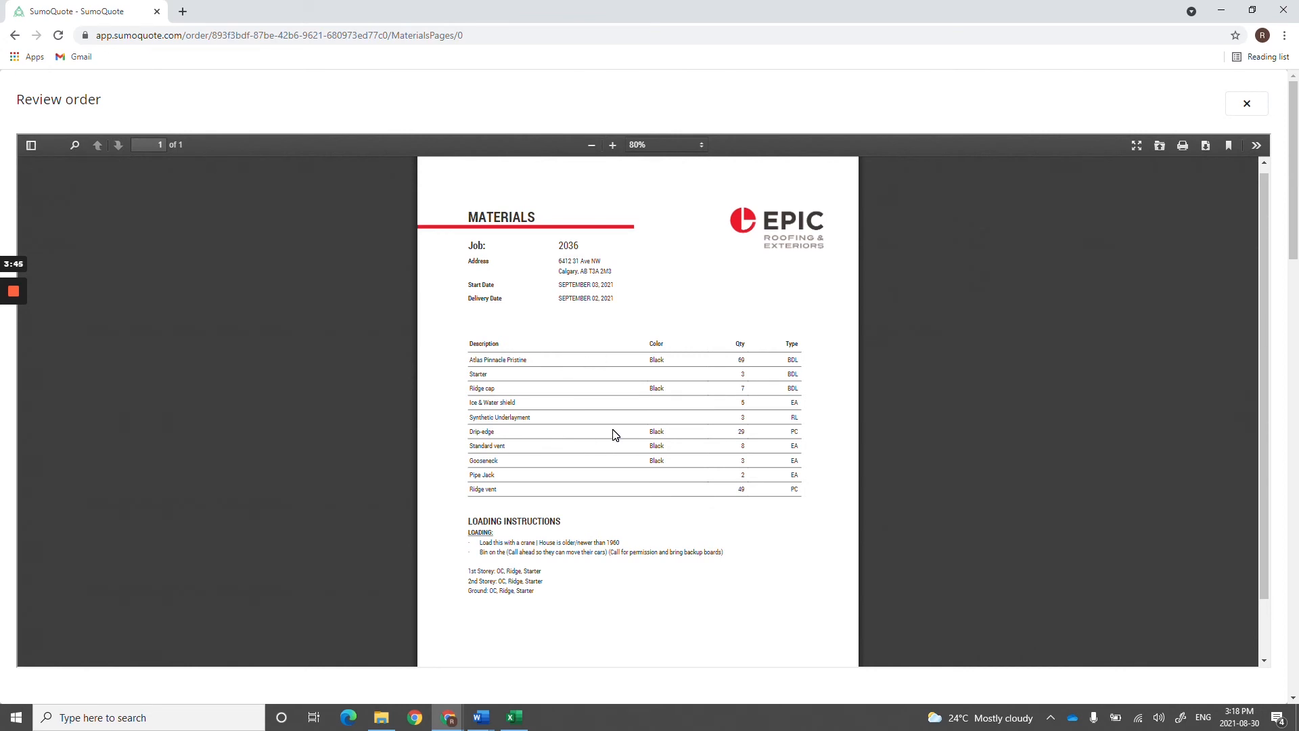
{"action": "left_click", "coordinate": [1238, 110]}
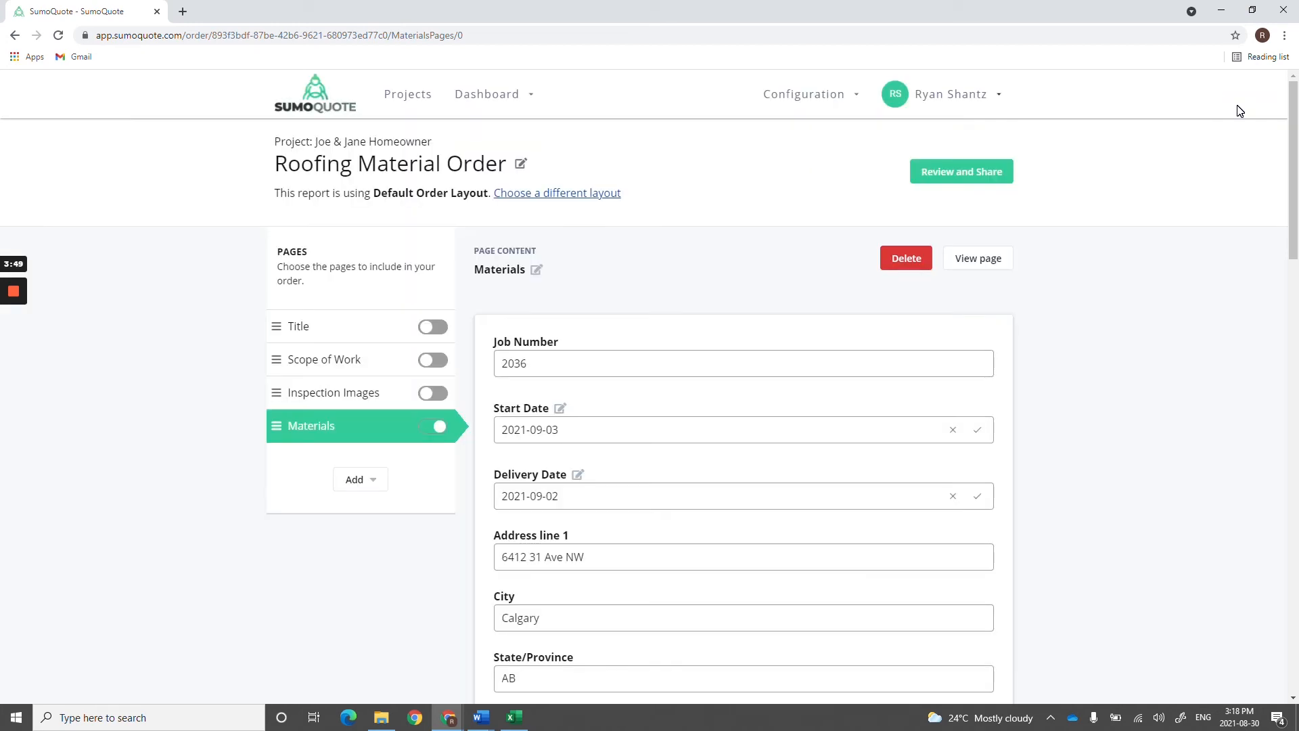
Return to the project, view the orders associated with the quote and the Original Work Order's extra options, and close the list.
{"action": "left_click", "coordinate": [366, 146]}
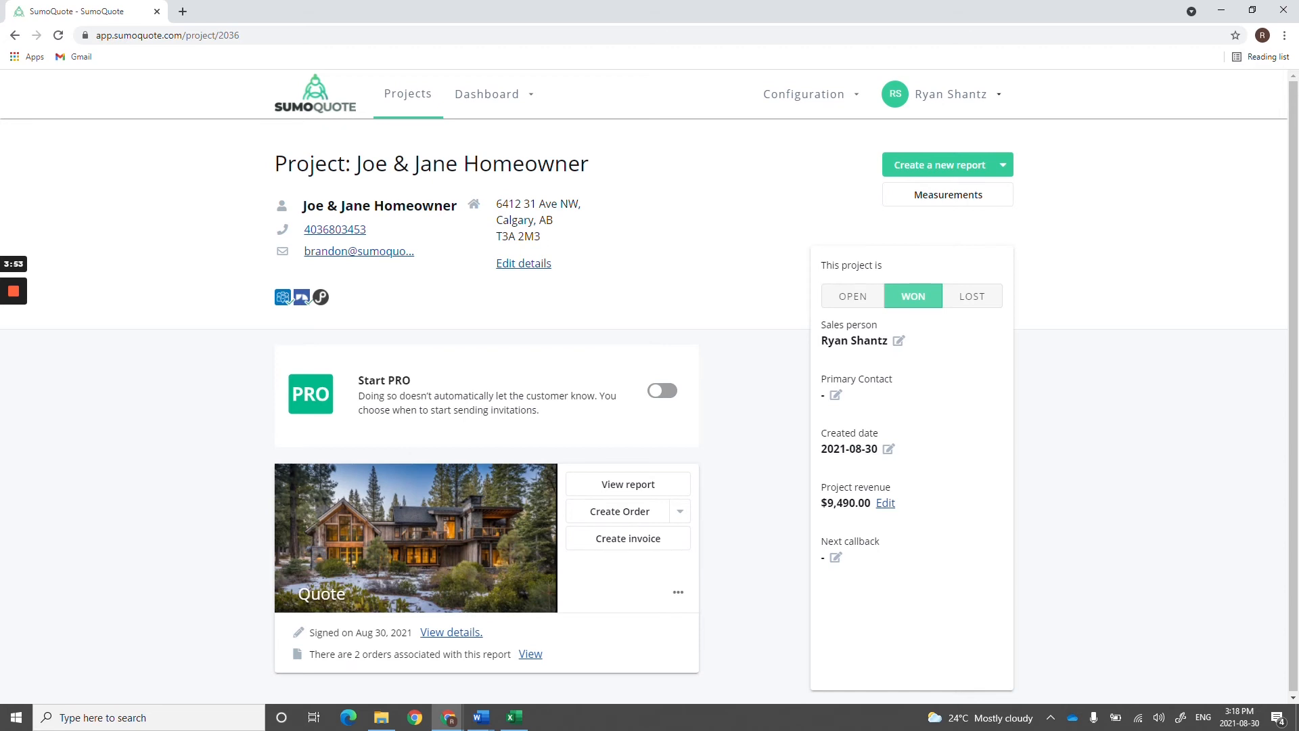
{"action": "left_click", "coordinate": [526, 653]}
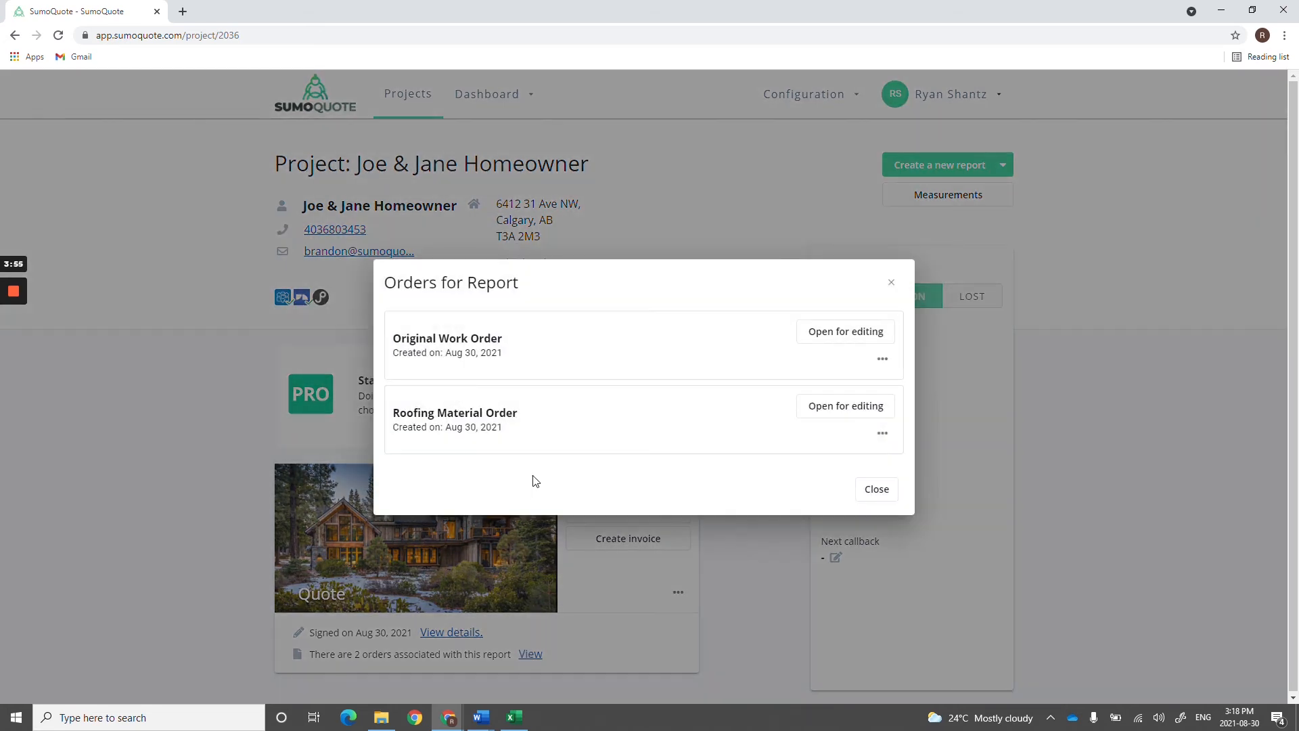
{"action": "left_click", "coordinate": [875, 363]}
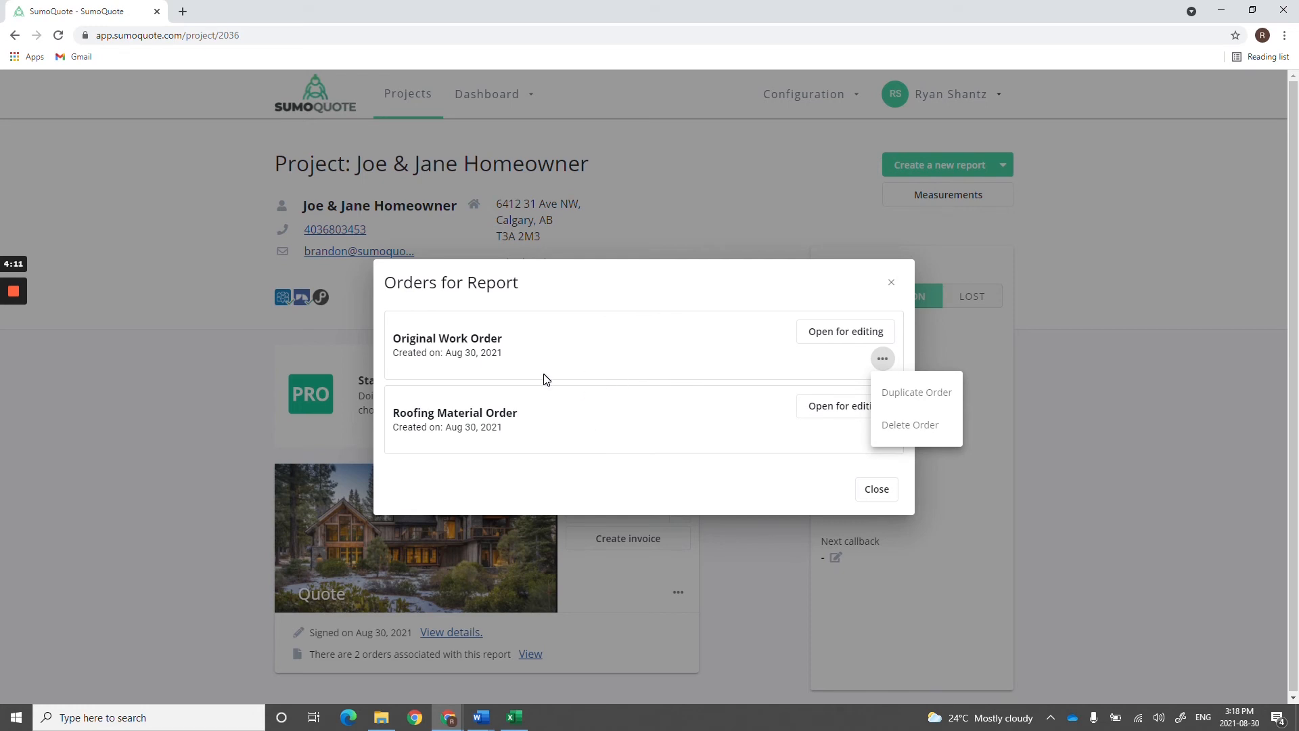
{"action": "left_click", "coordinate": [654, 472]}
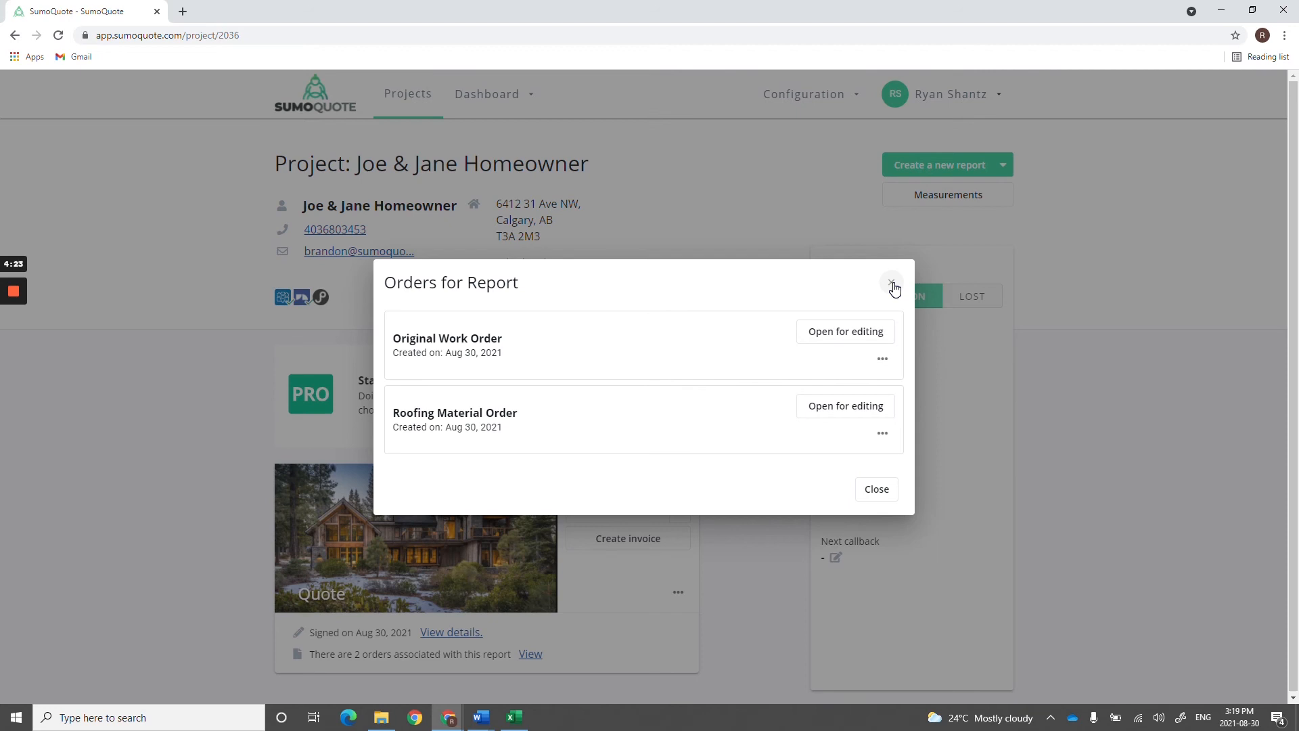
{"action": "left_click", "coordinate": [891, 284]}
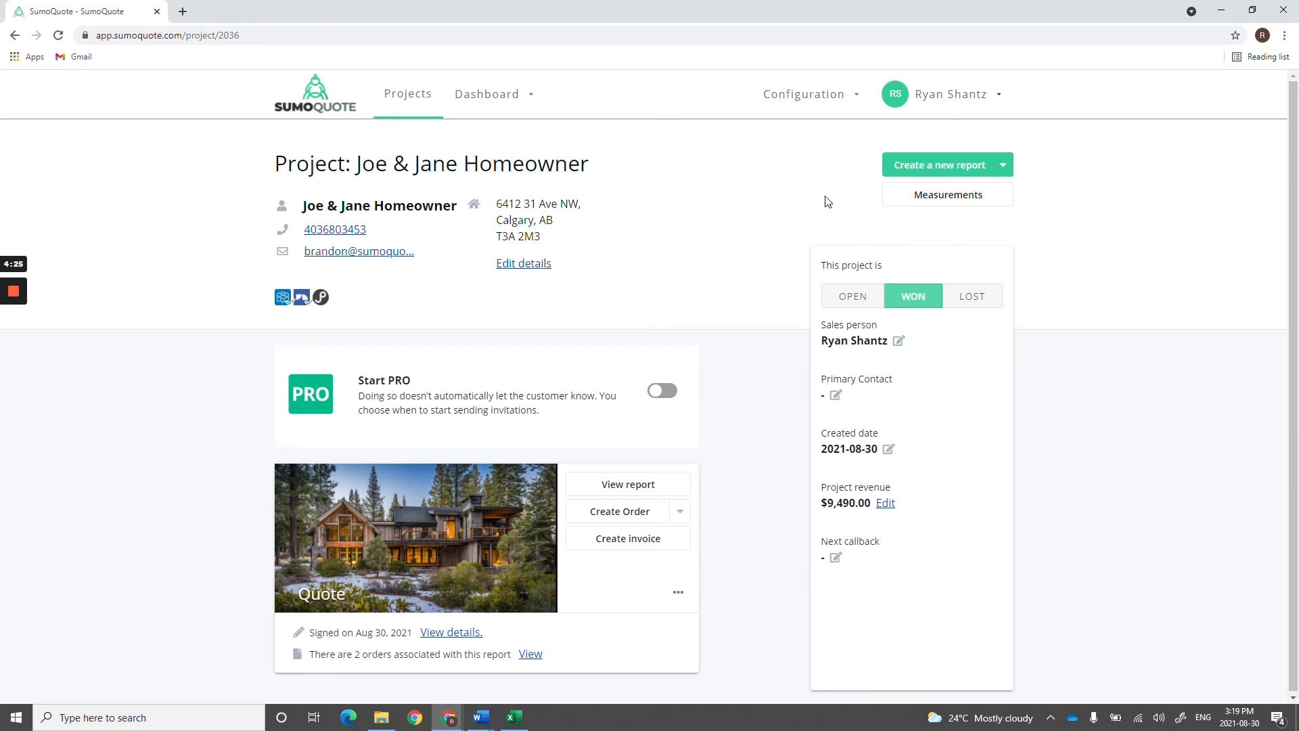
Go to the Account Settings and view the layouts and templates available for orders.
{"action": "left_click", "coordinate": [789, 96]}
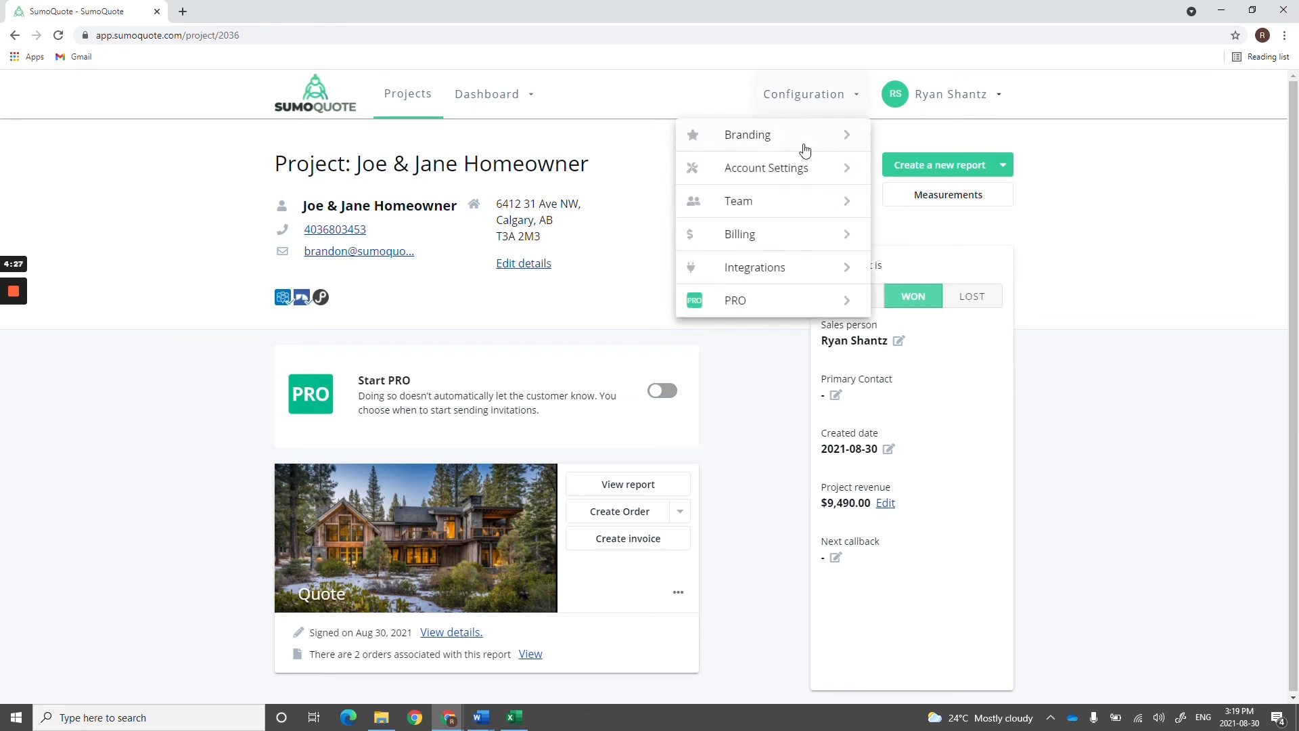
{"action": "left_click", "coordinate": [790, 174]}
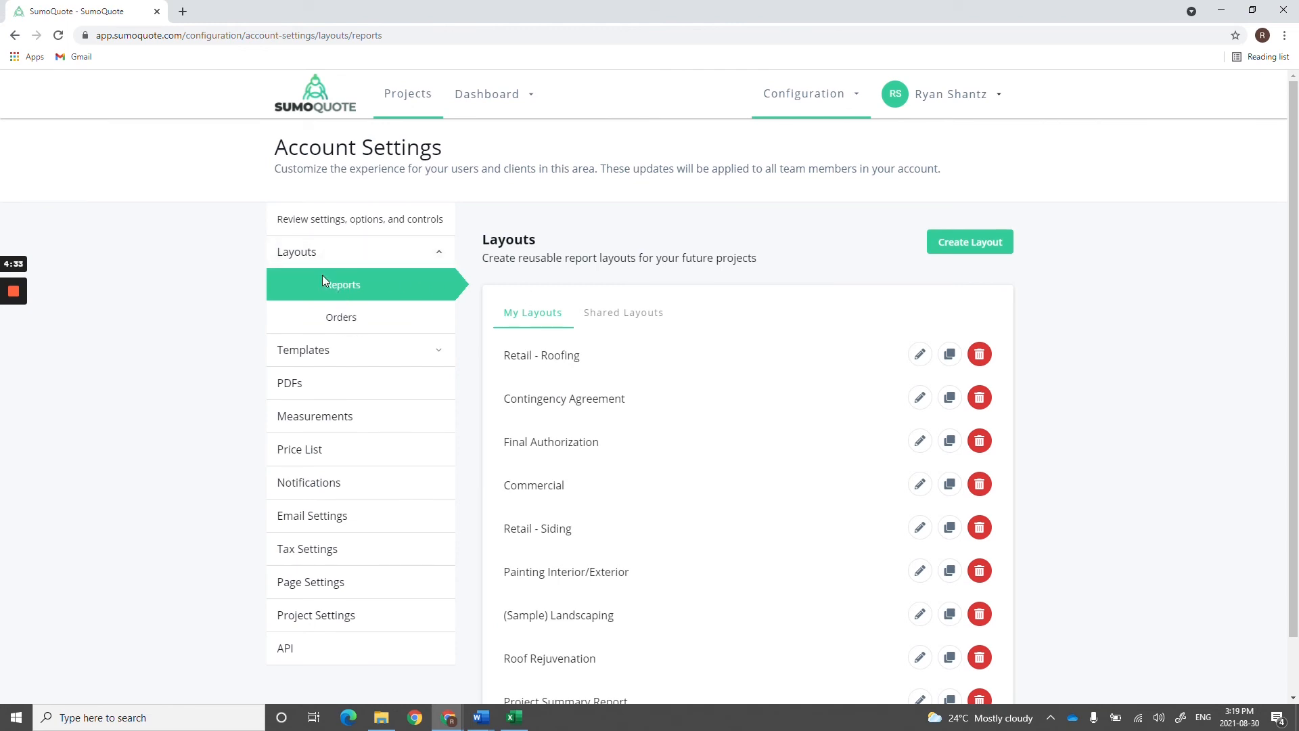
{"action": "left_click", "coordinate": [357, 319]}
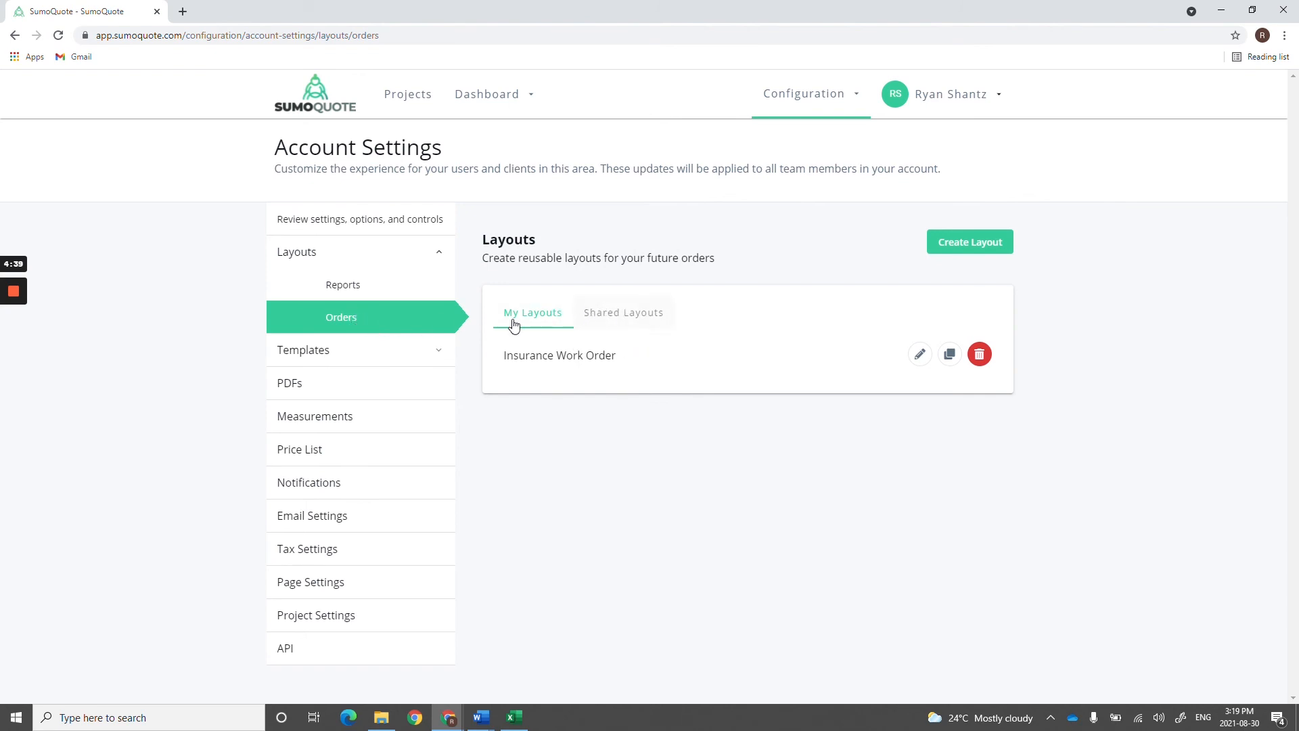
{"action": "left_click", "coordinate": [384, 351]}
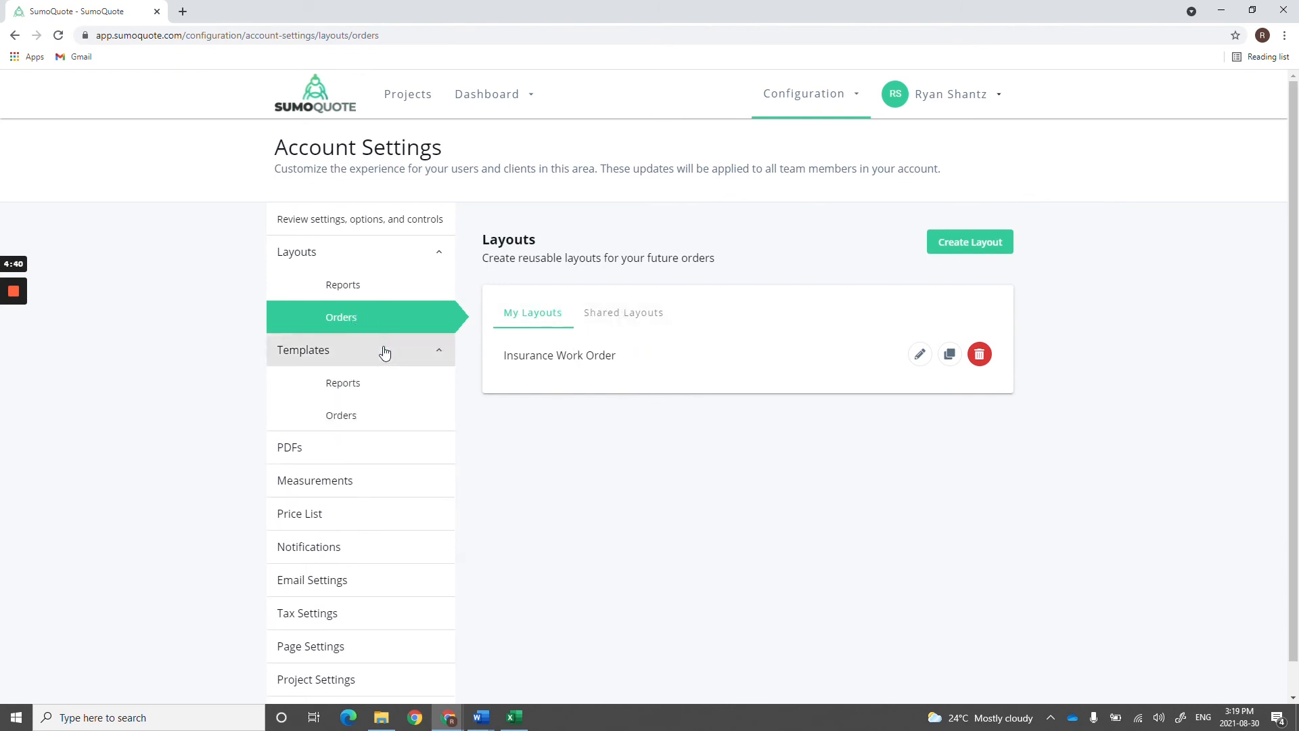
{"action": "left_click", "coordinate": [364, 418]}
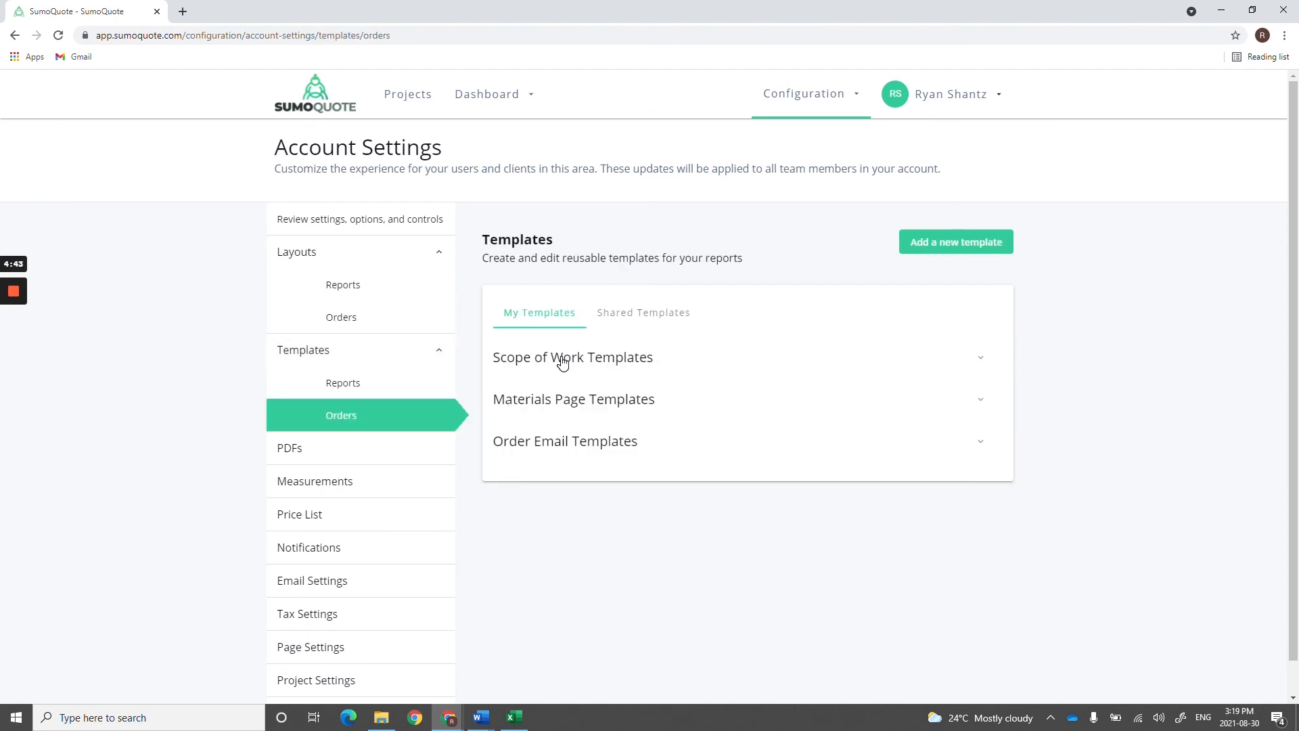